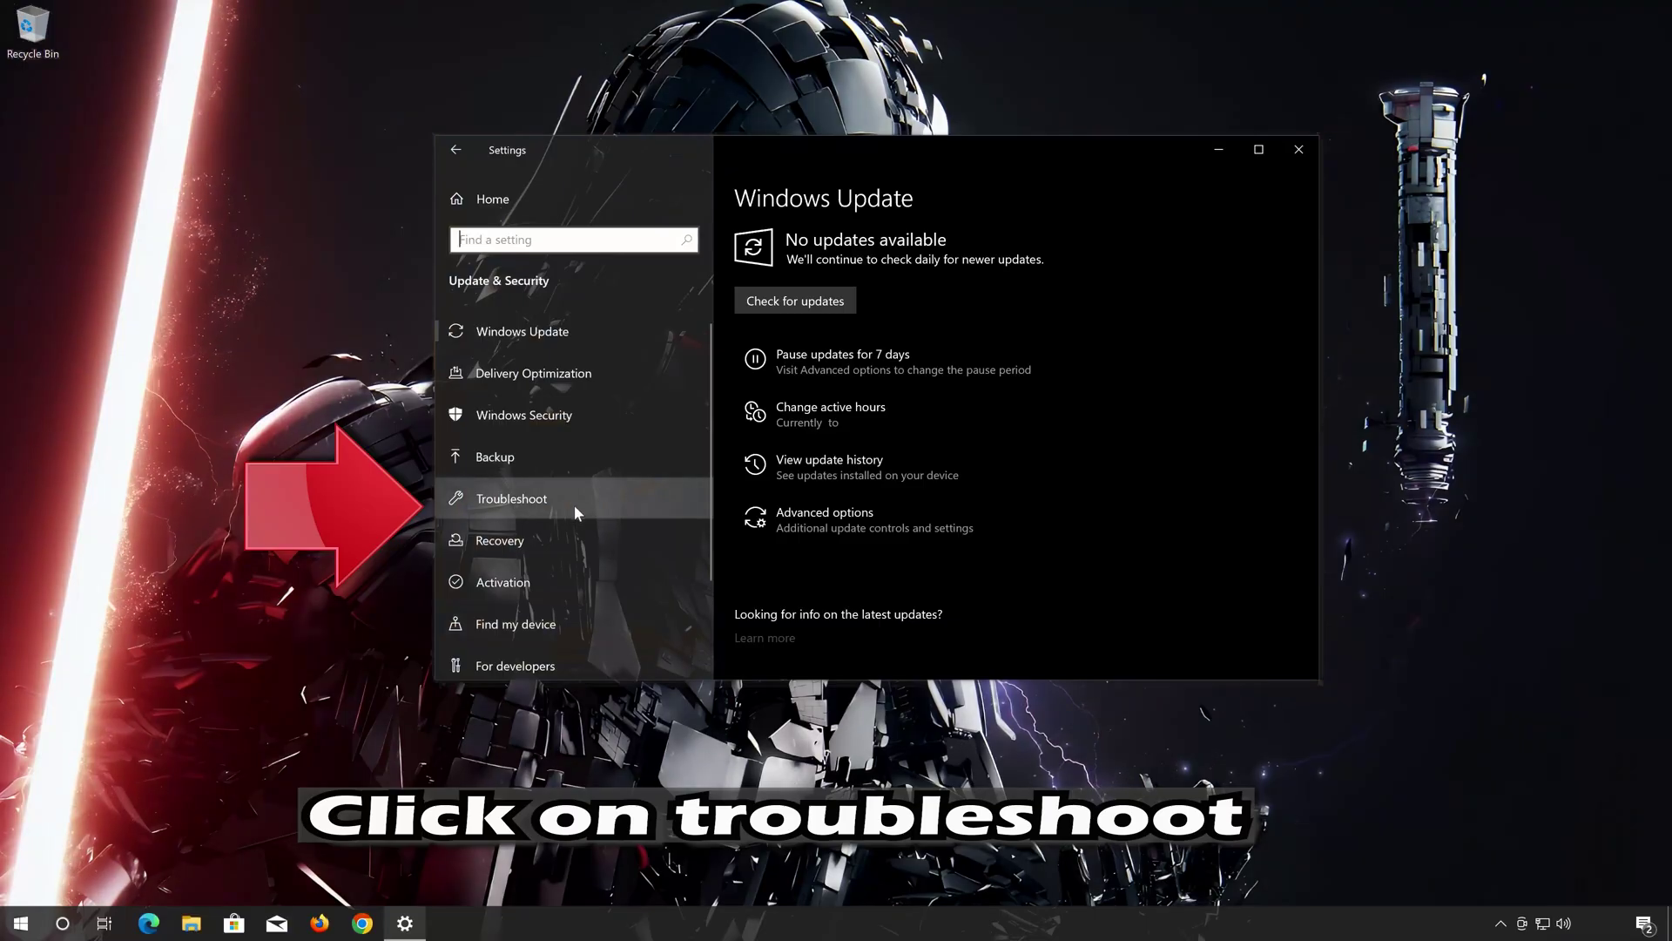
Open the list of additional troubleshooters from the Troubleshoot section of Update & Security
{"action": "left_click", "coordinate": [603, 504]}
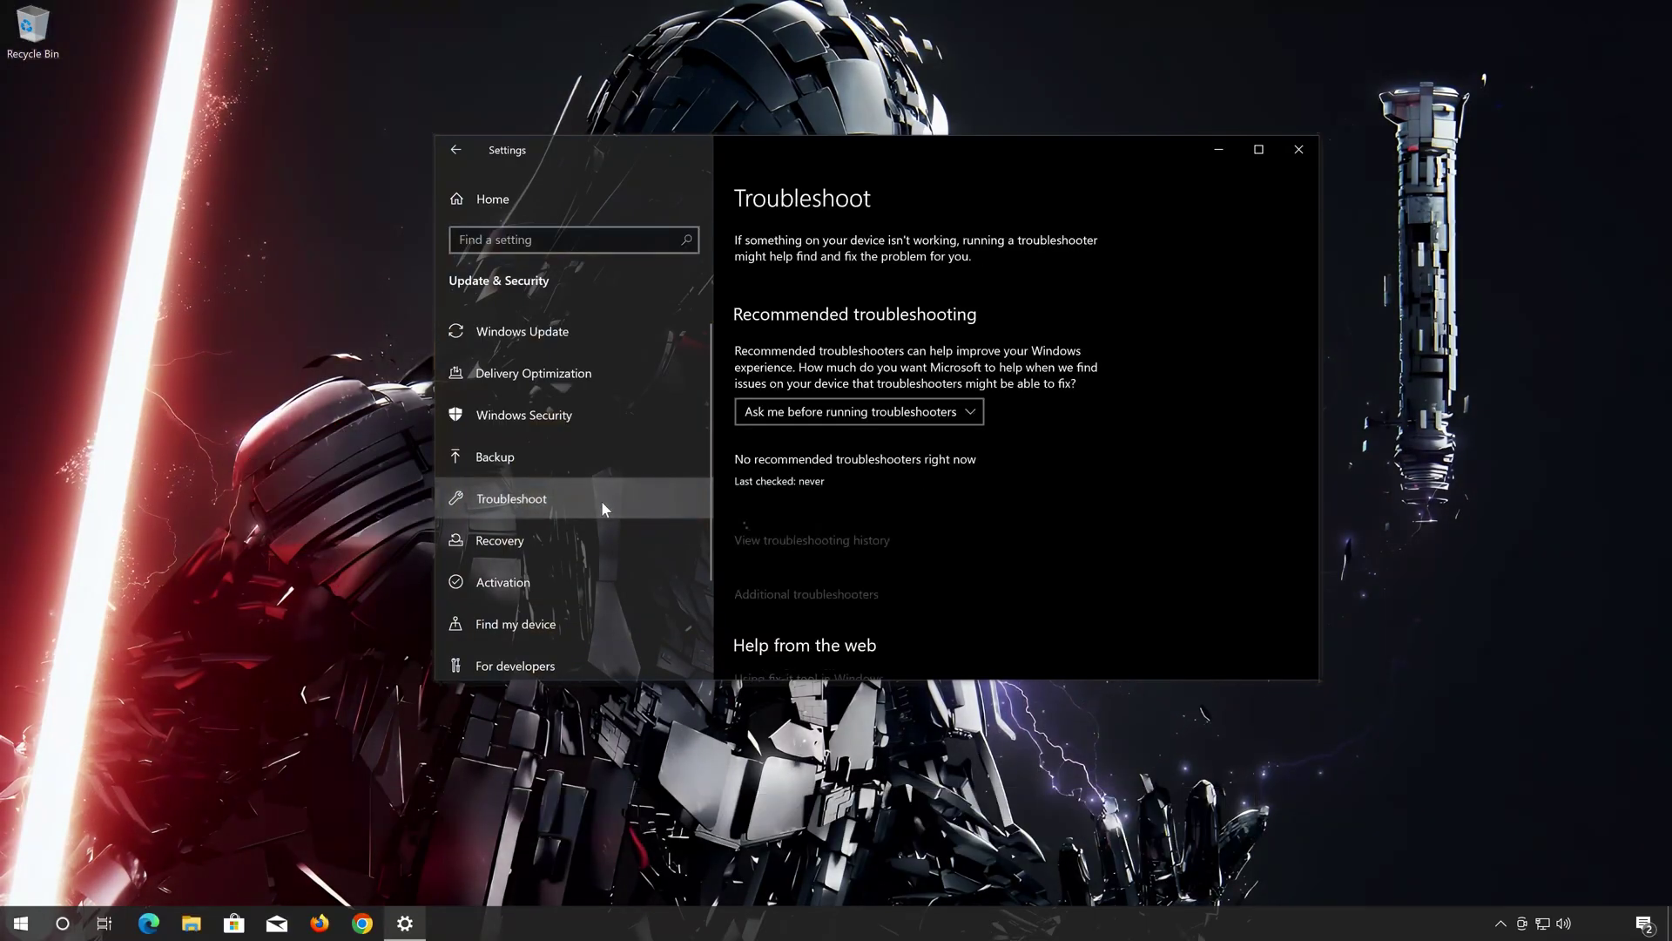
{"action": "scroll", "coordinate": [1061, 483], "scroll_direction": "down", "scroll_amount": 1}
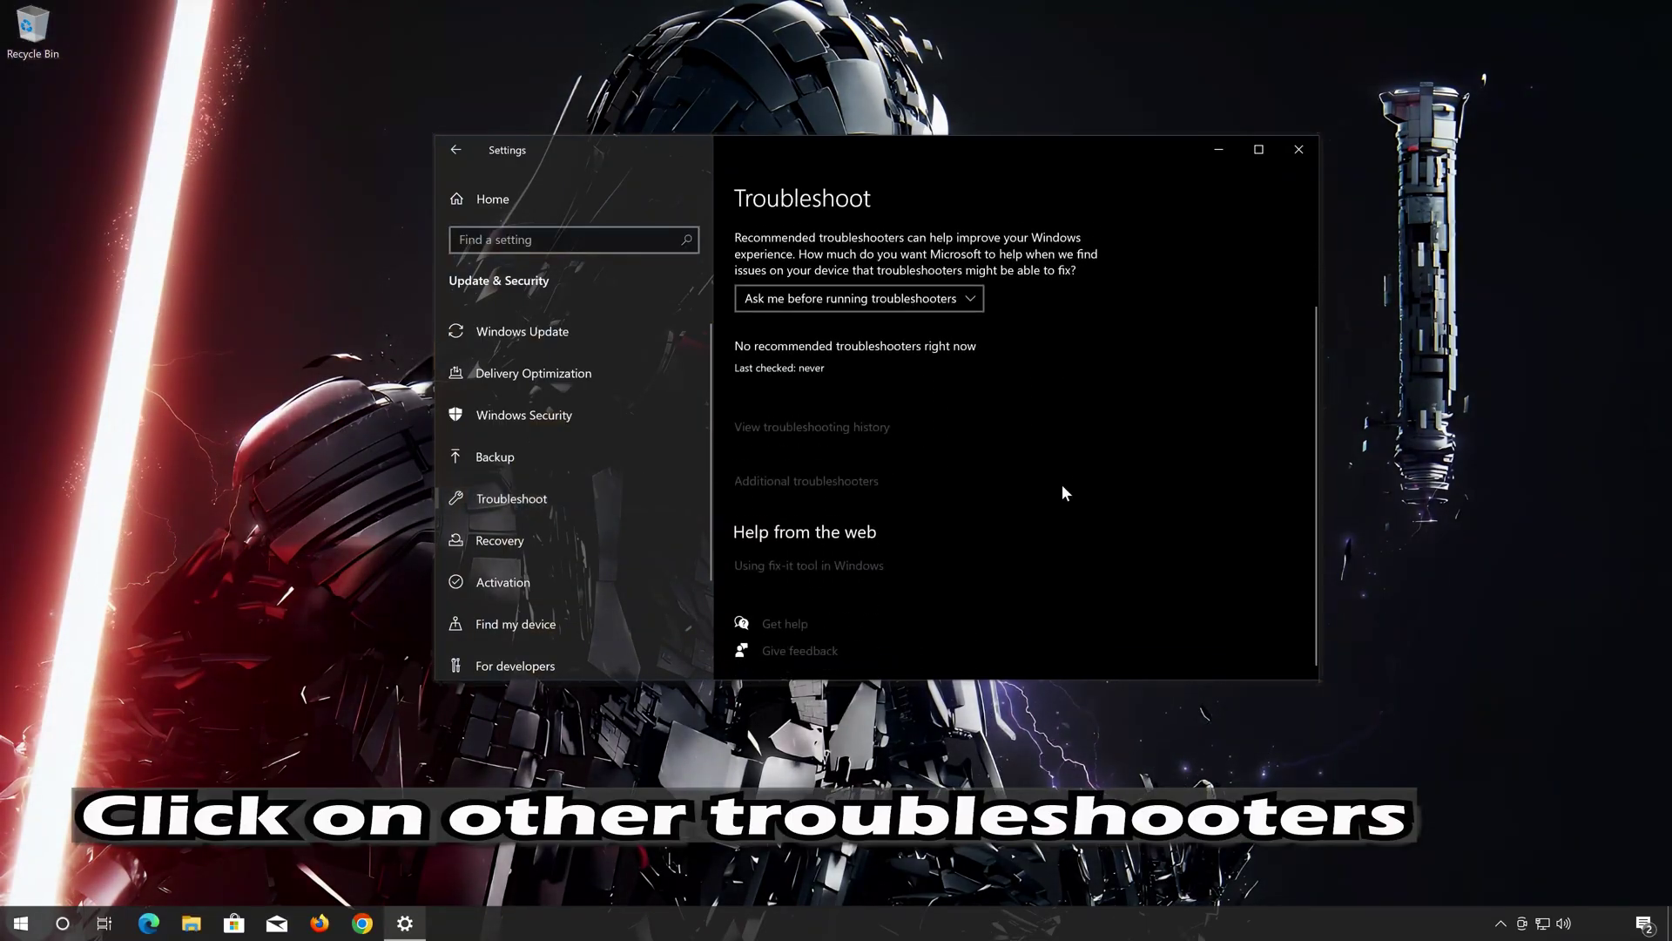
{"action": "scroll", "coordinate": [1061, 492], "scroll_direction": "up", "scroll_amount": 1}
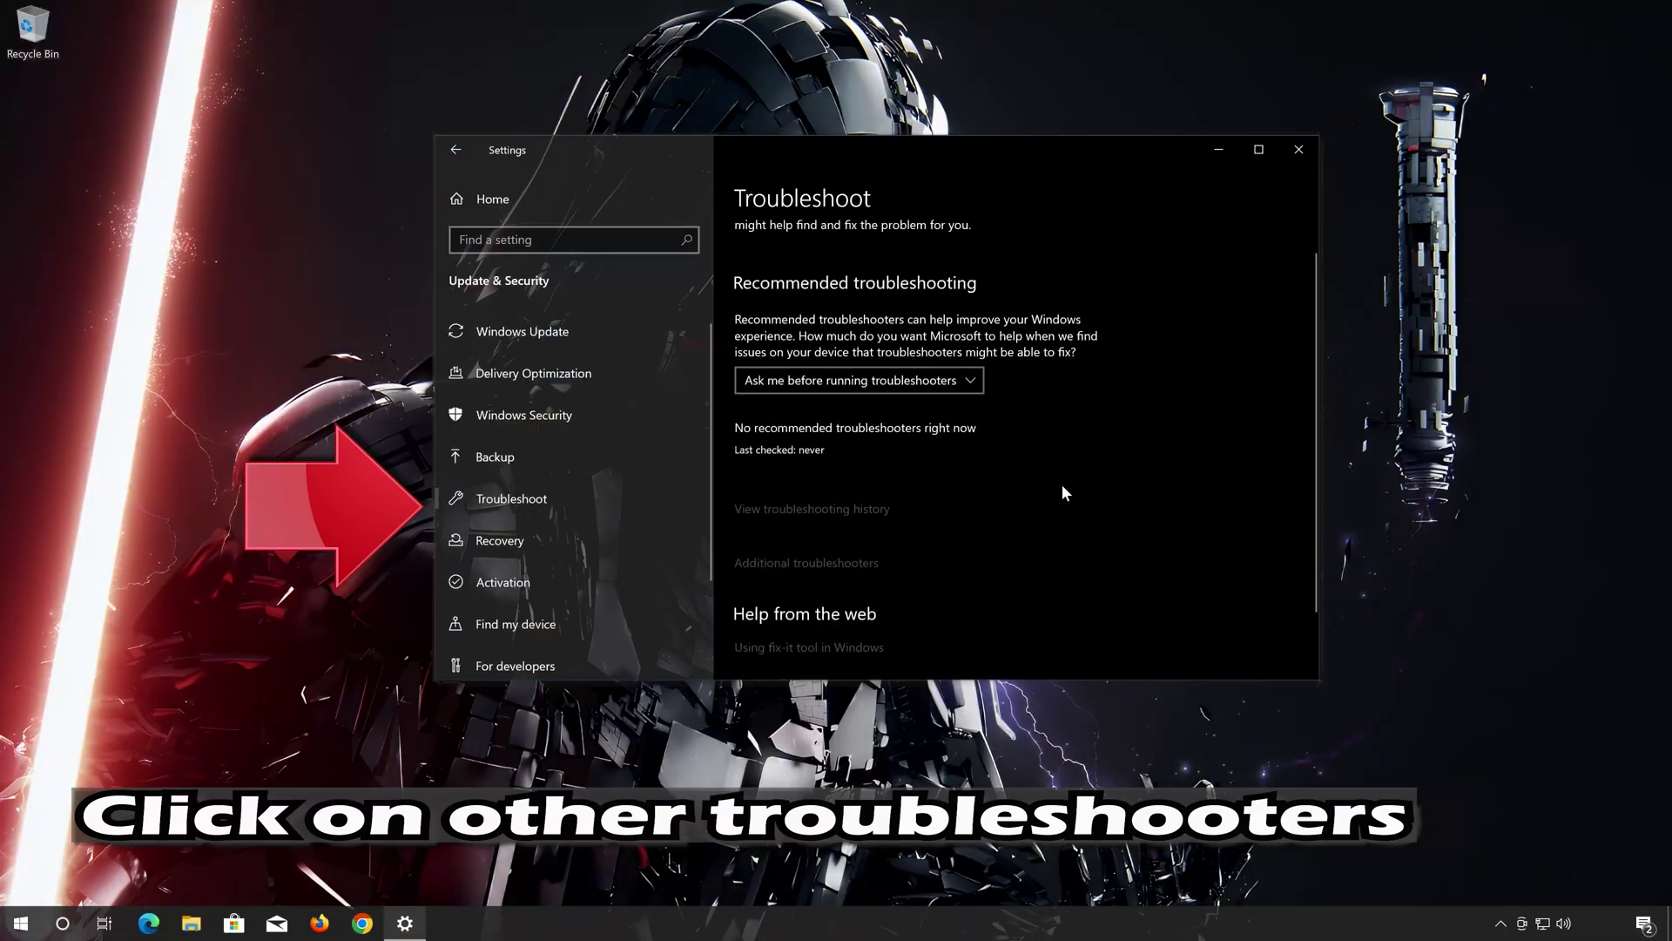
{"action": "scroll", "coordinate": [1061, 492], "scroll_direction": "down", "scroll_amount": 2}
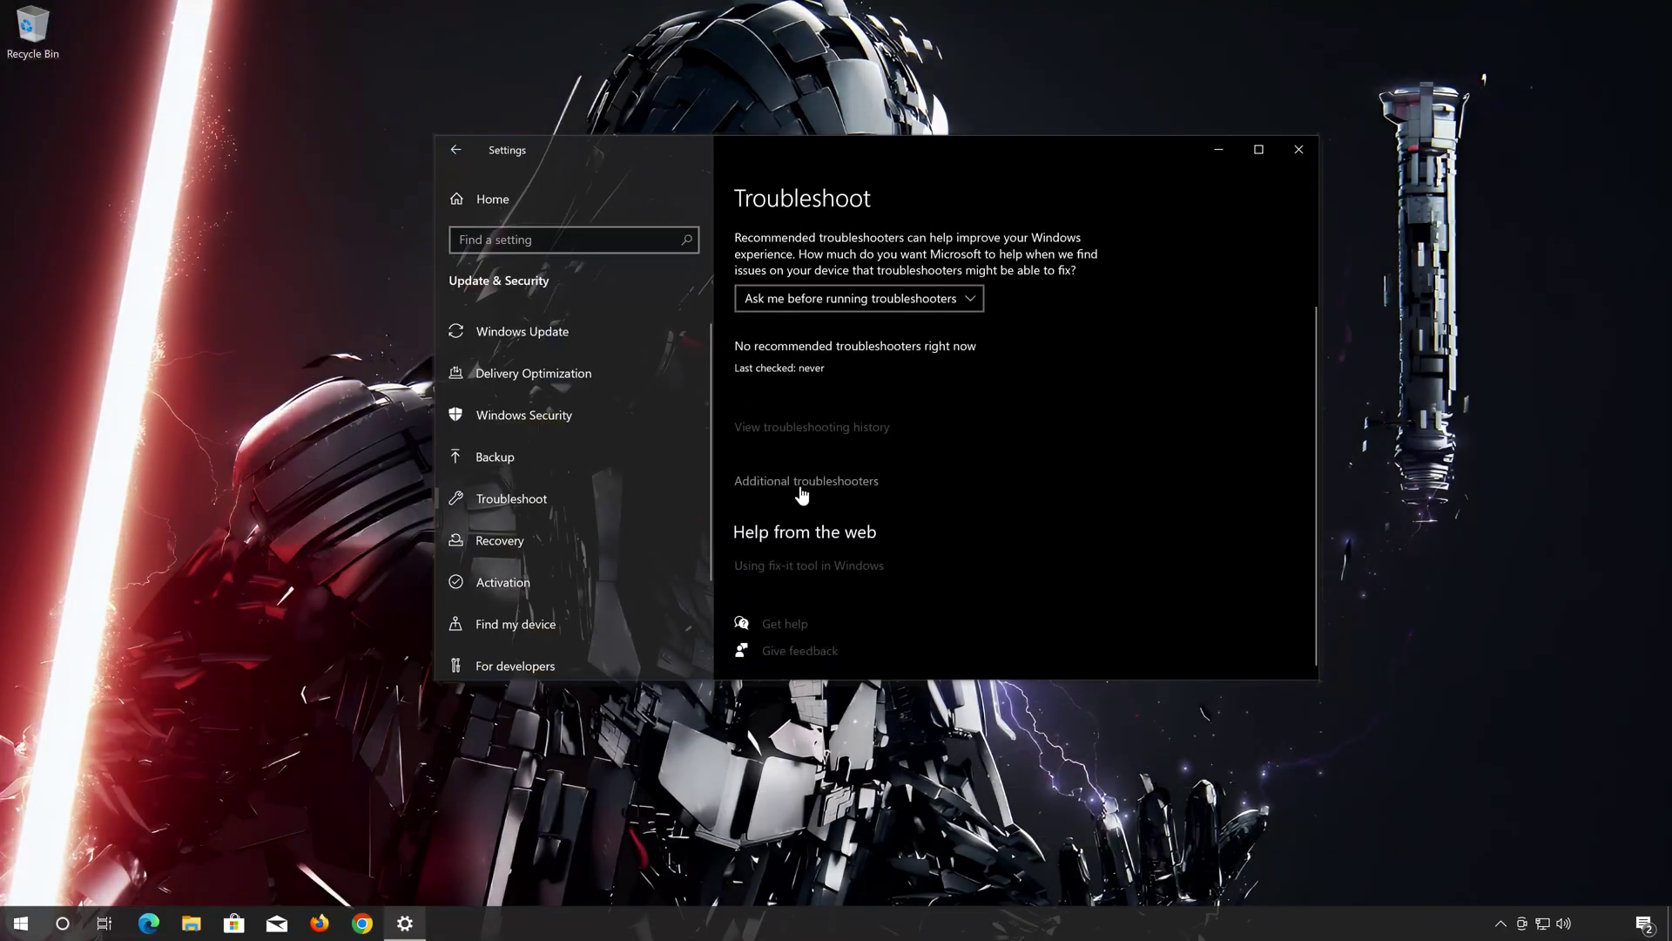
{"action": "left_click", "coordinate": [844, 484]}
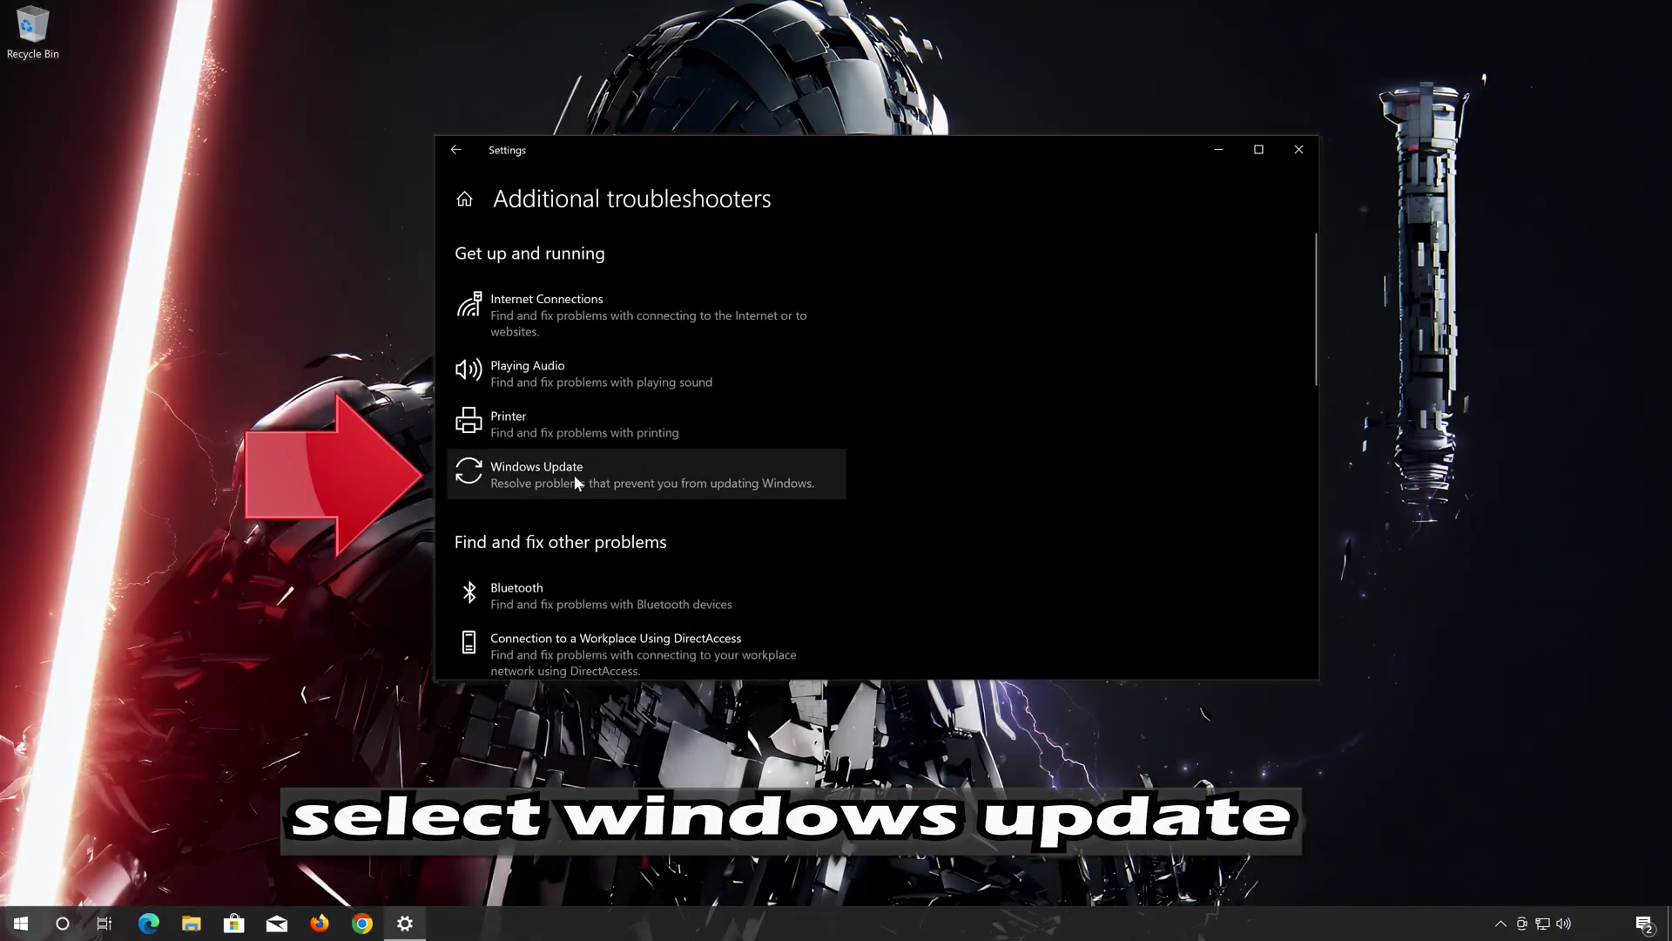
Run the Windows Update troubleshooter, then close it and the Settings window once it completes
{"action": "left_click", "coordinate": [635, 470]}
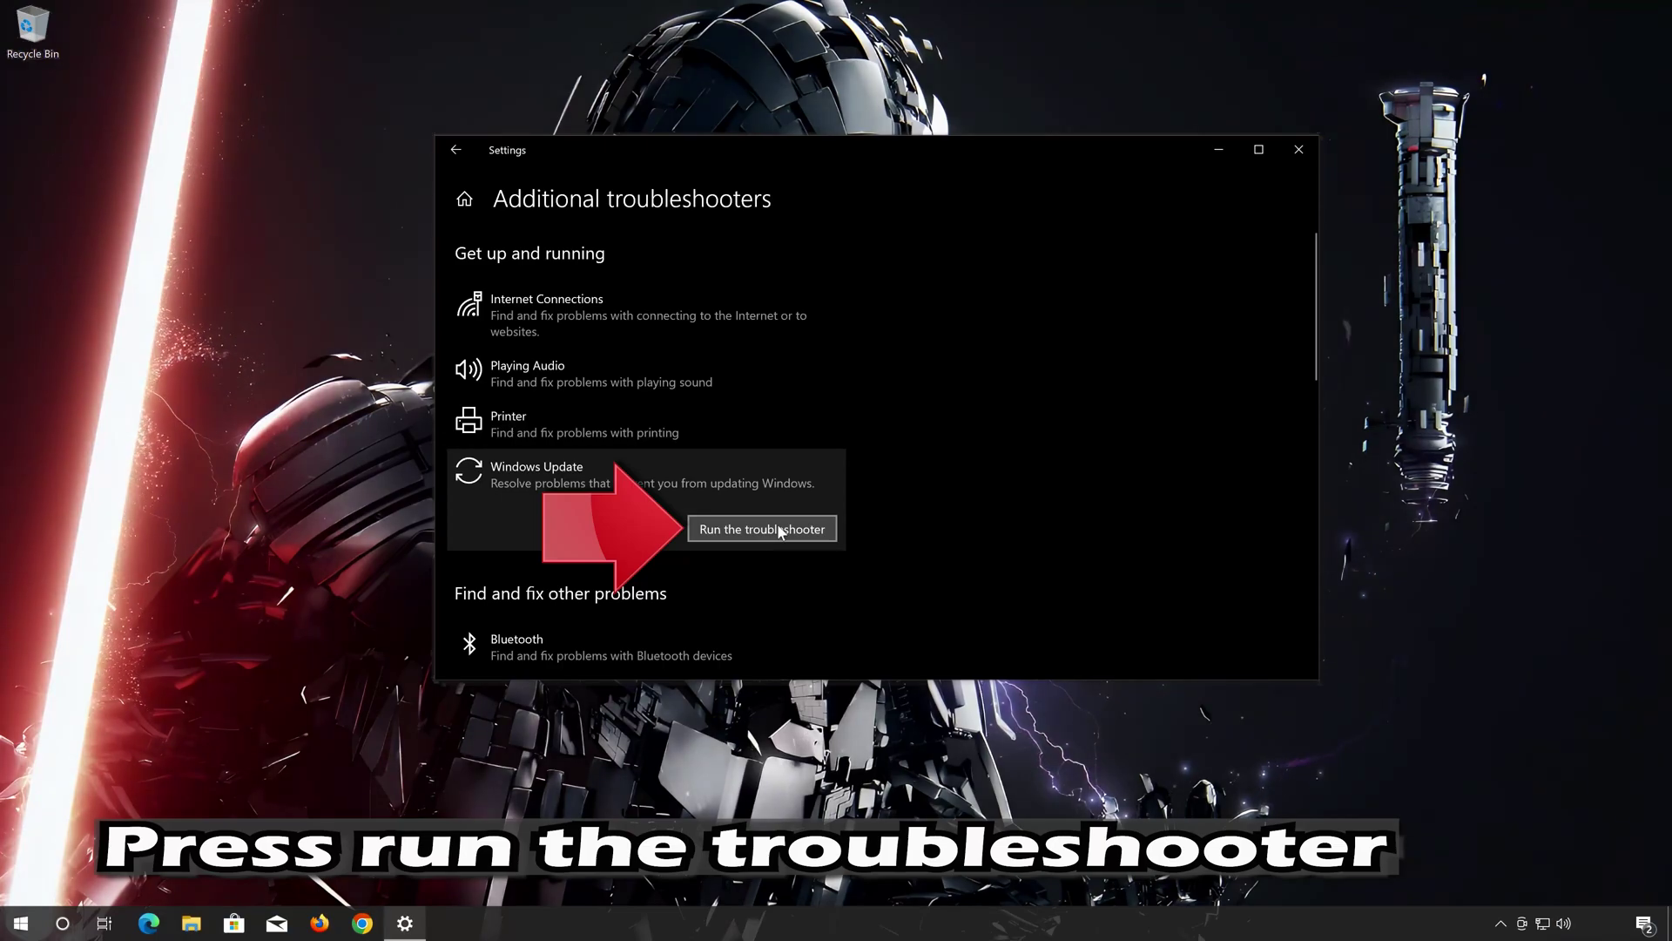
{"action": "left_click", "coordinate": [780, 529]}
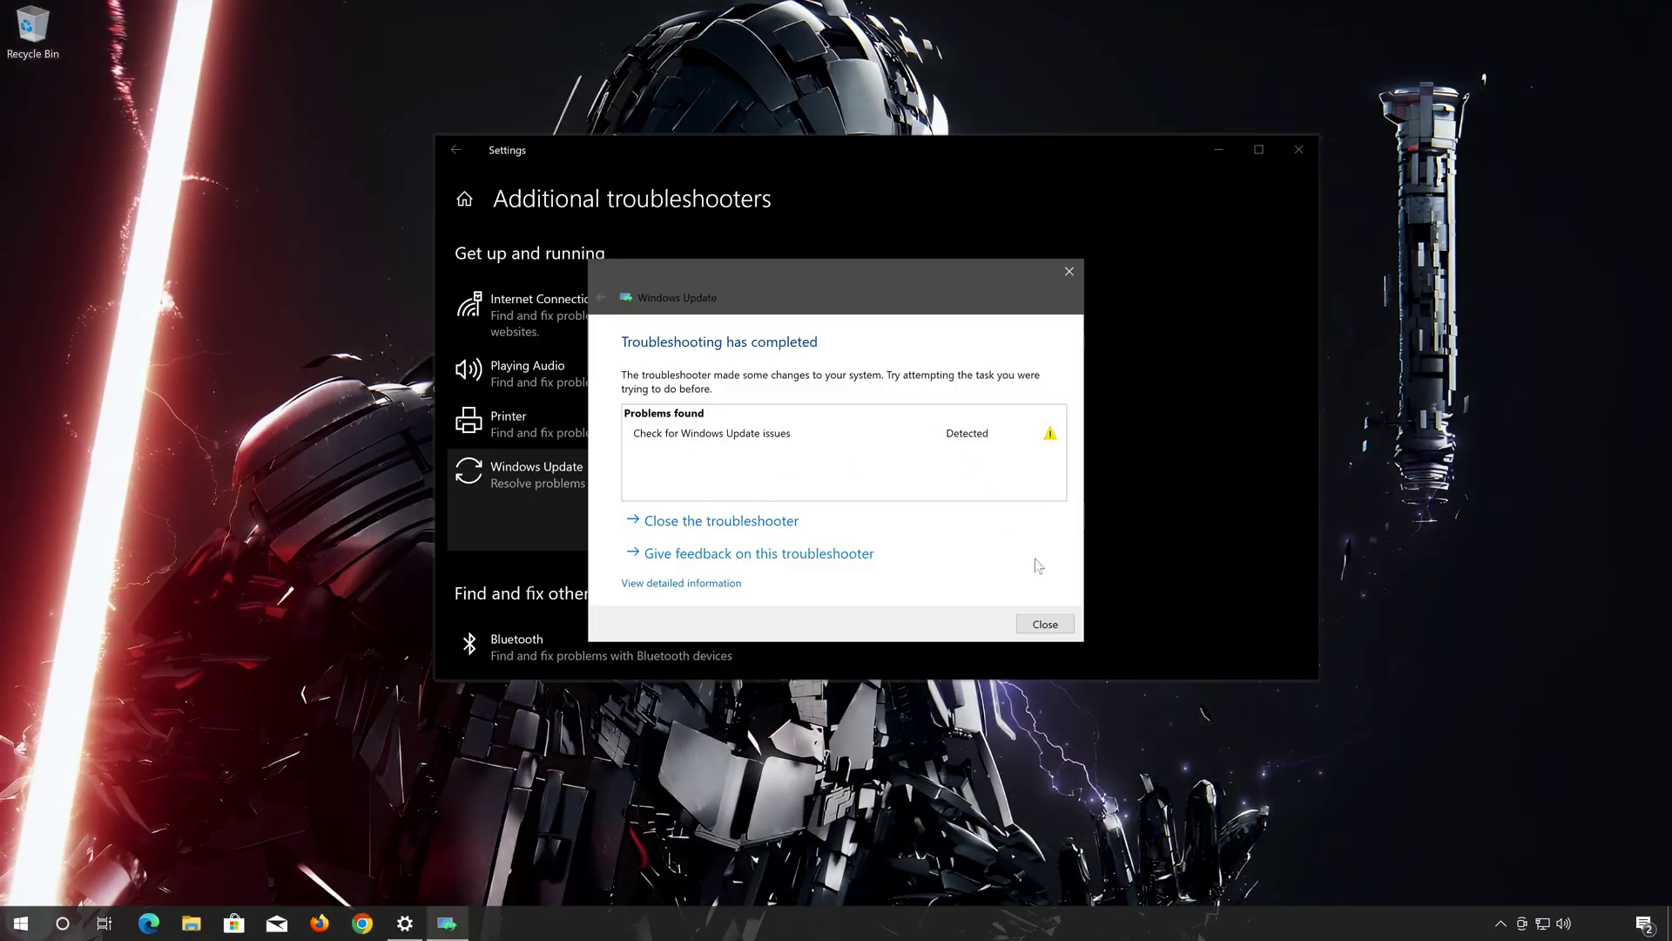
{"action": "left_click", "coordinate": [1058, 626]}
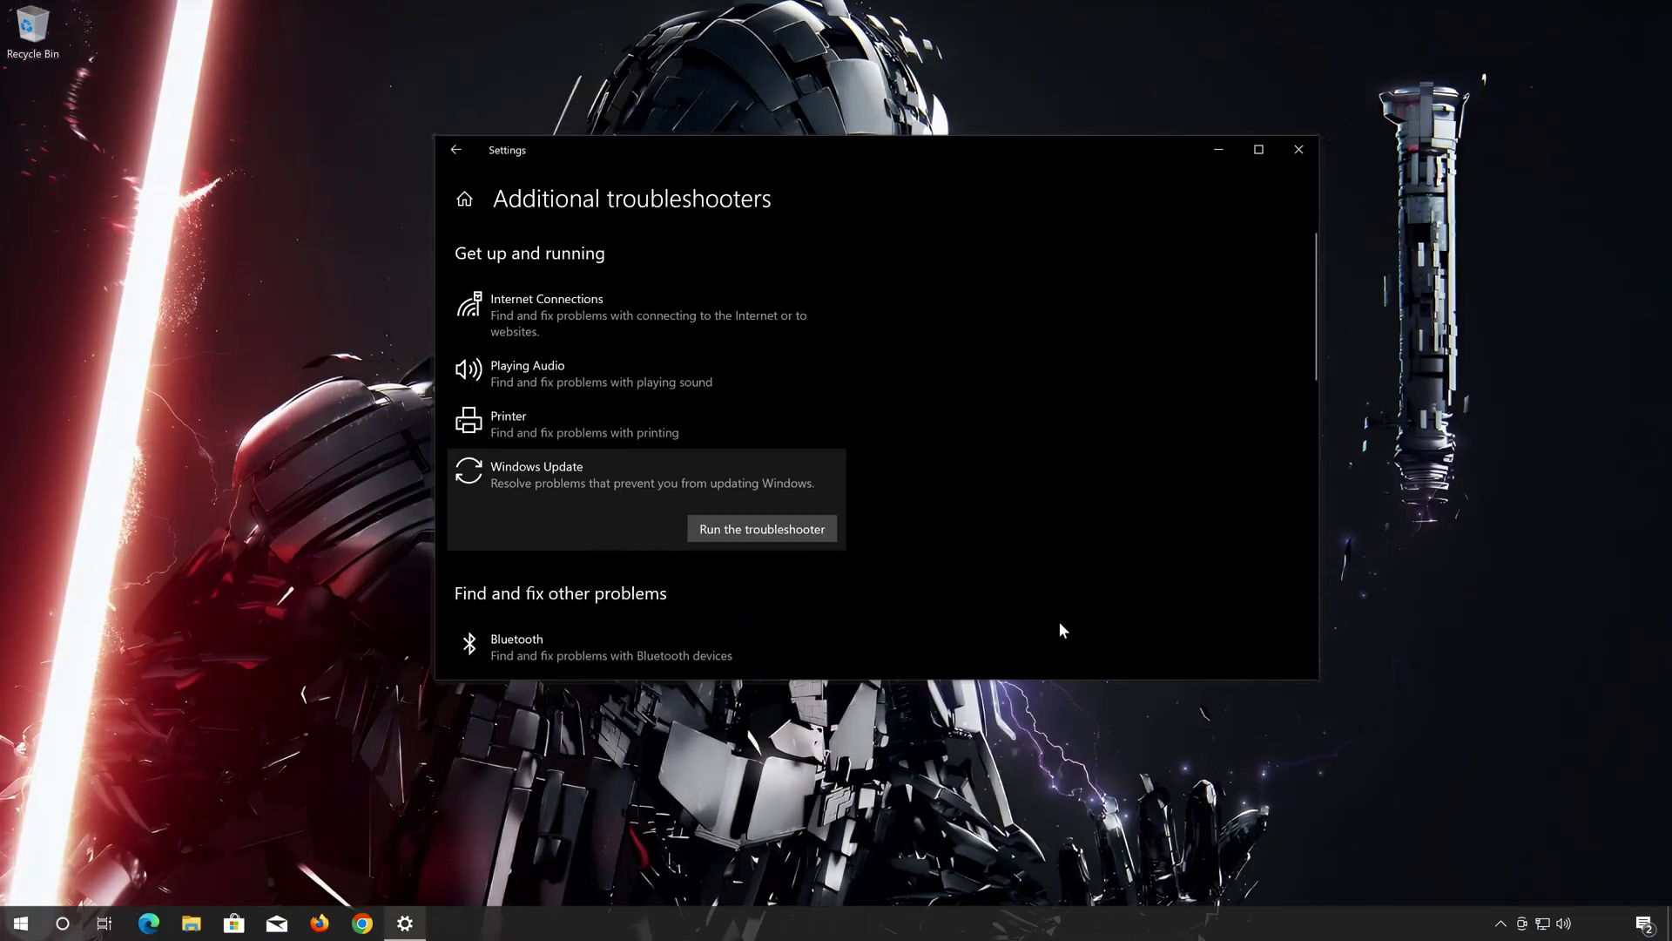
{"action": "left_click", "coordinate": [1298, 149]}
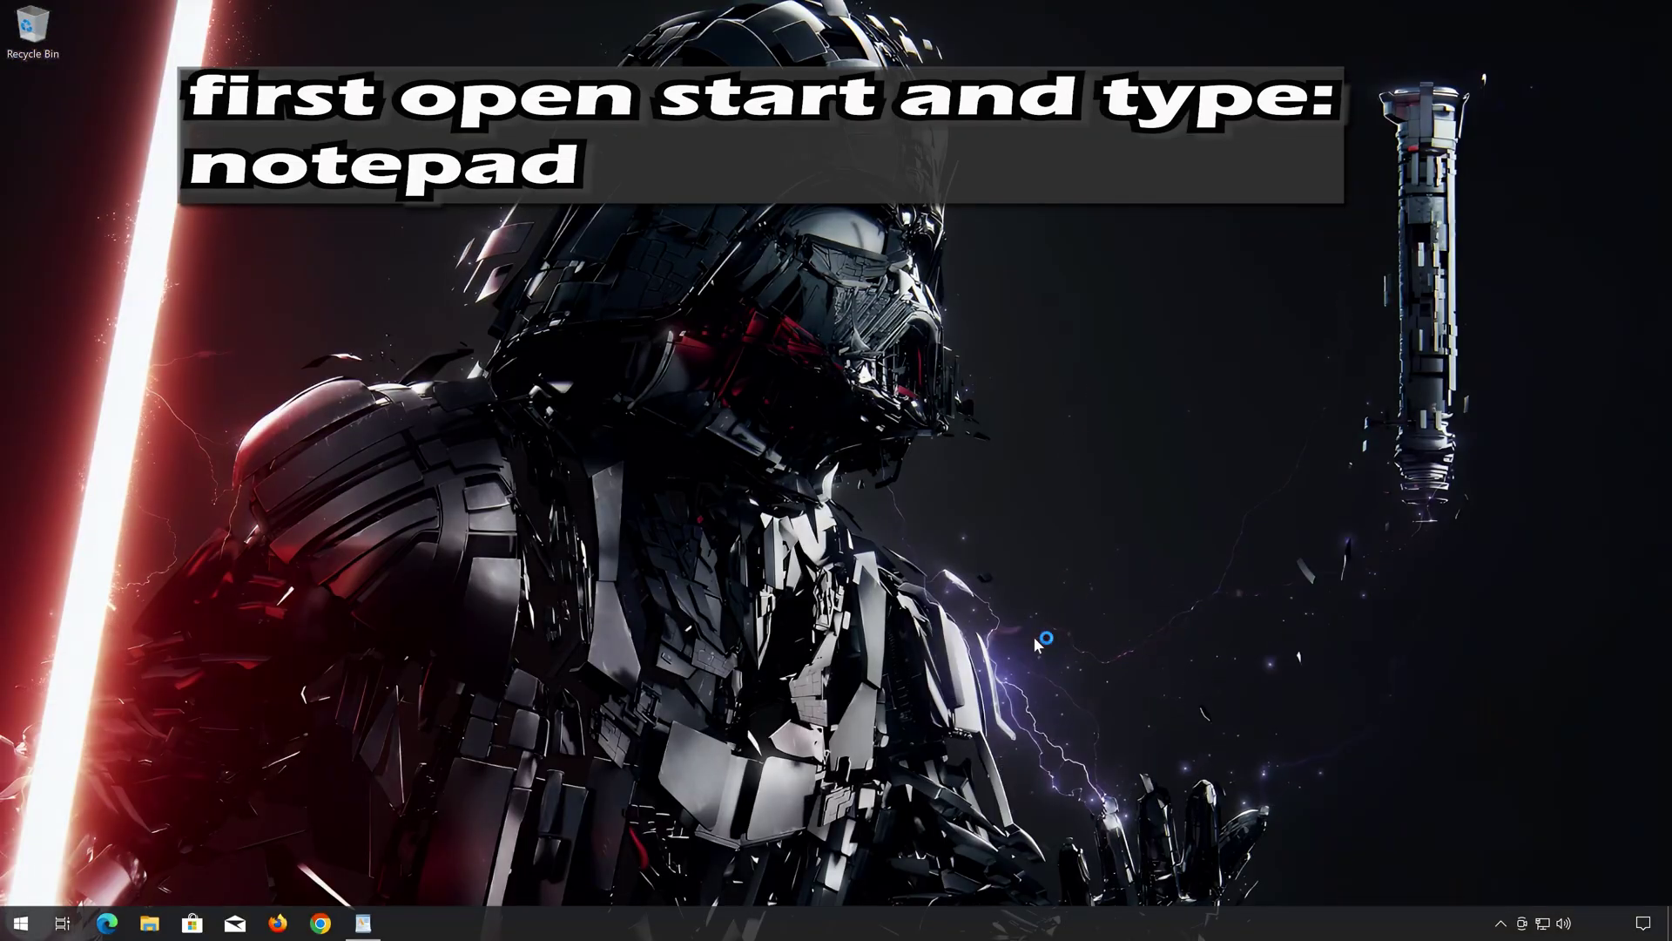
Open a blank Notepad document and shrink its window toward the middle of the desktop
{"action": "left_click", "coordinate": [22, 926]}
{"action": "type", "text": "notepad"}
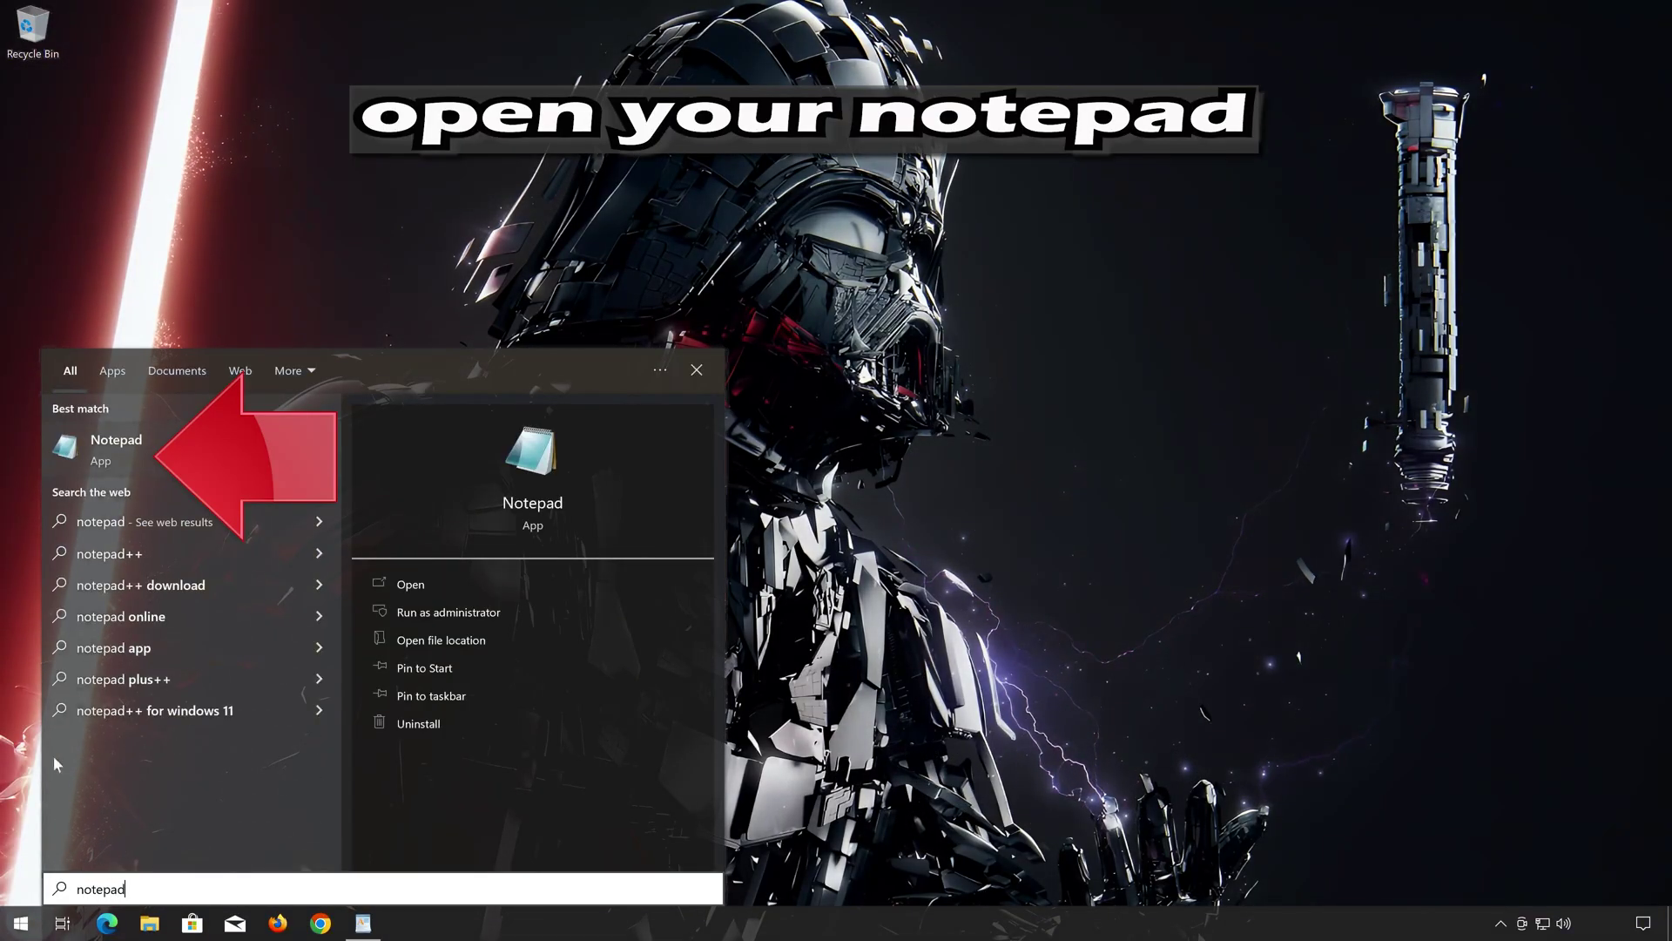
{"action": "left_click", "coordinate": [214, 446]}
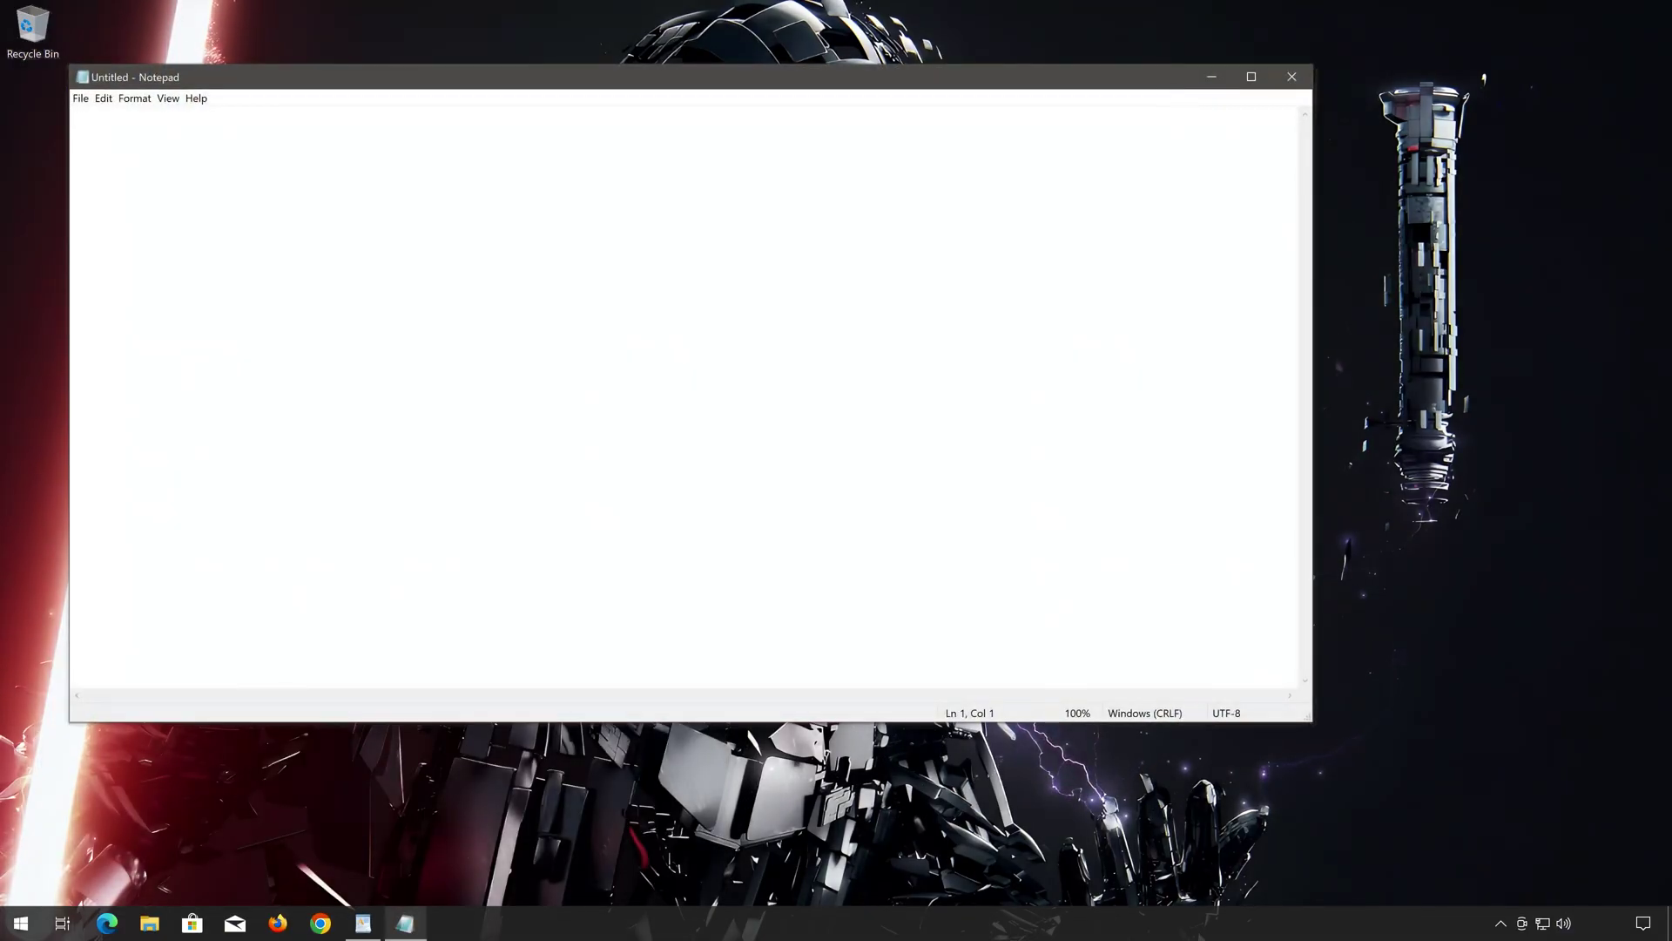
{"action": "left_click_drag", "start_coordinate": [66, 65], "coordinate": [609, 291]}
{"action": "left_click_drag", "start_coordinate": [720, 300], "coordinate": [726, 261]}
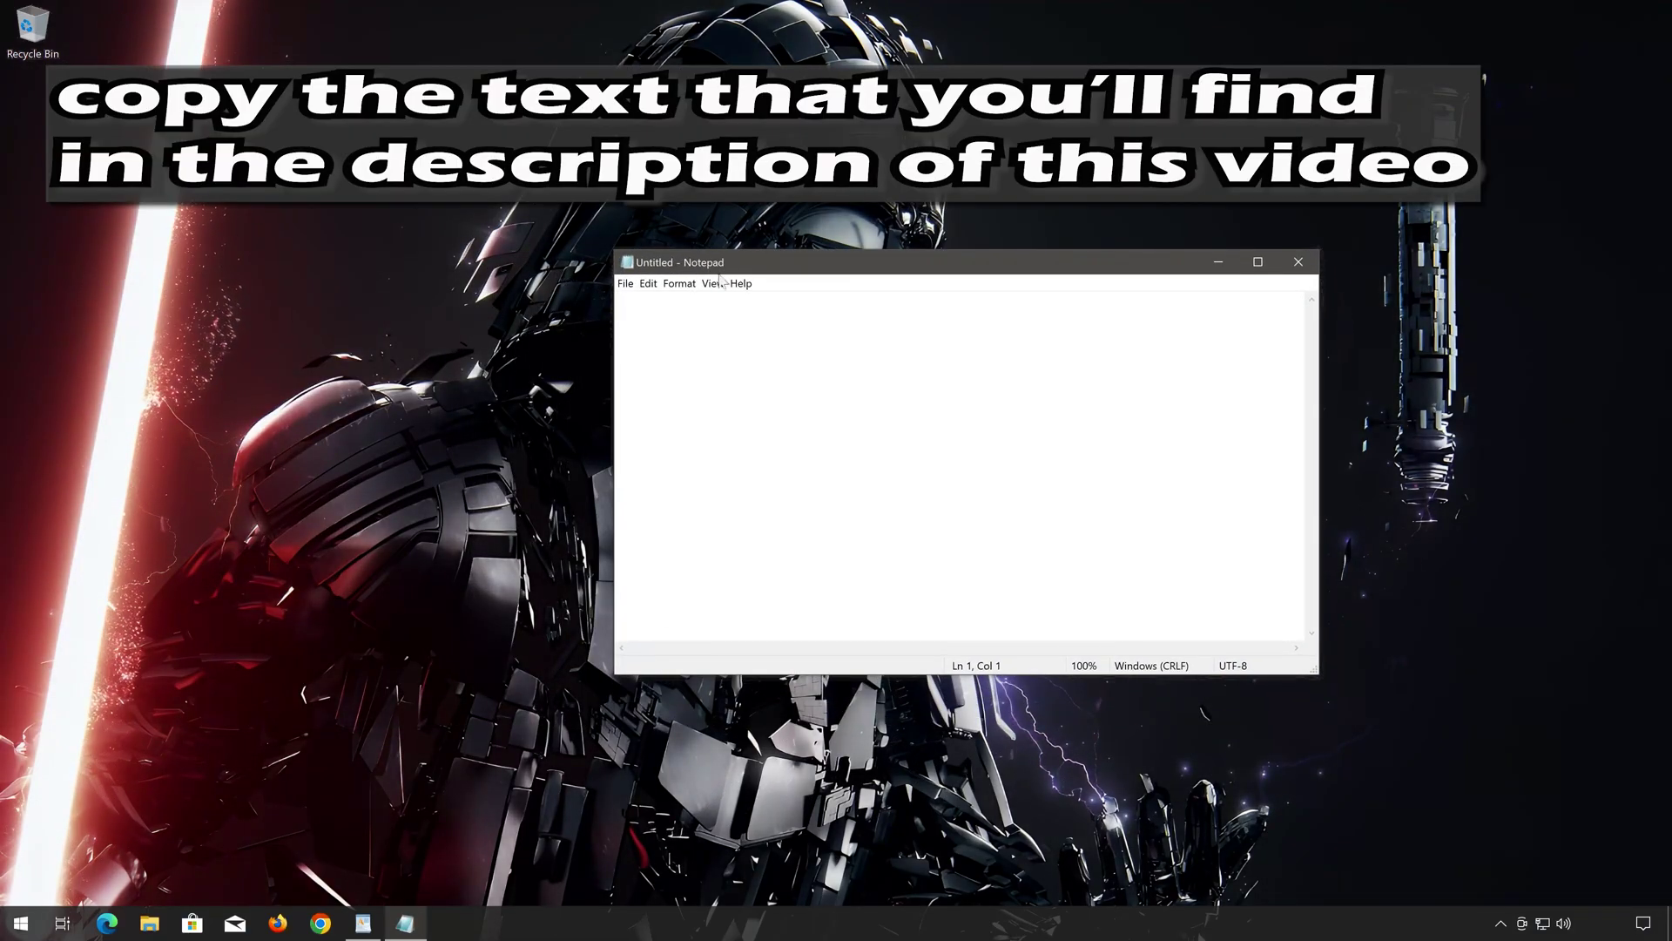
Copy all the command lines, from "net stop bits" to "net start cryptsvc", from the open WordPad document into the blank Notepad file
{"action": "left_click", "coordinate": [363, 923]}
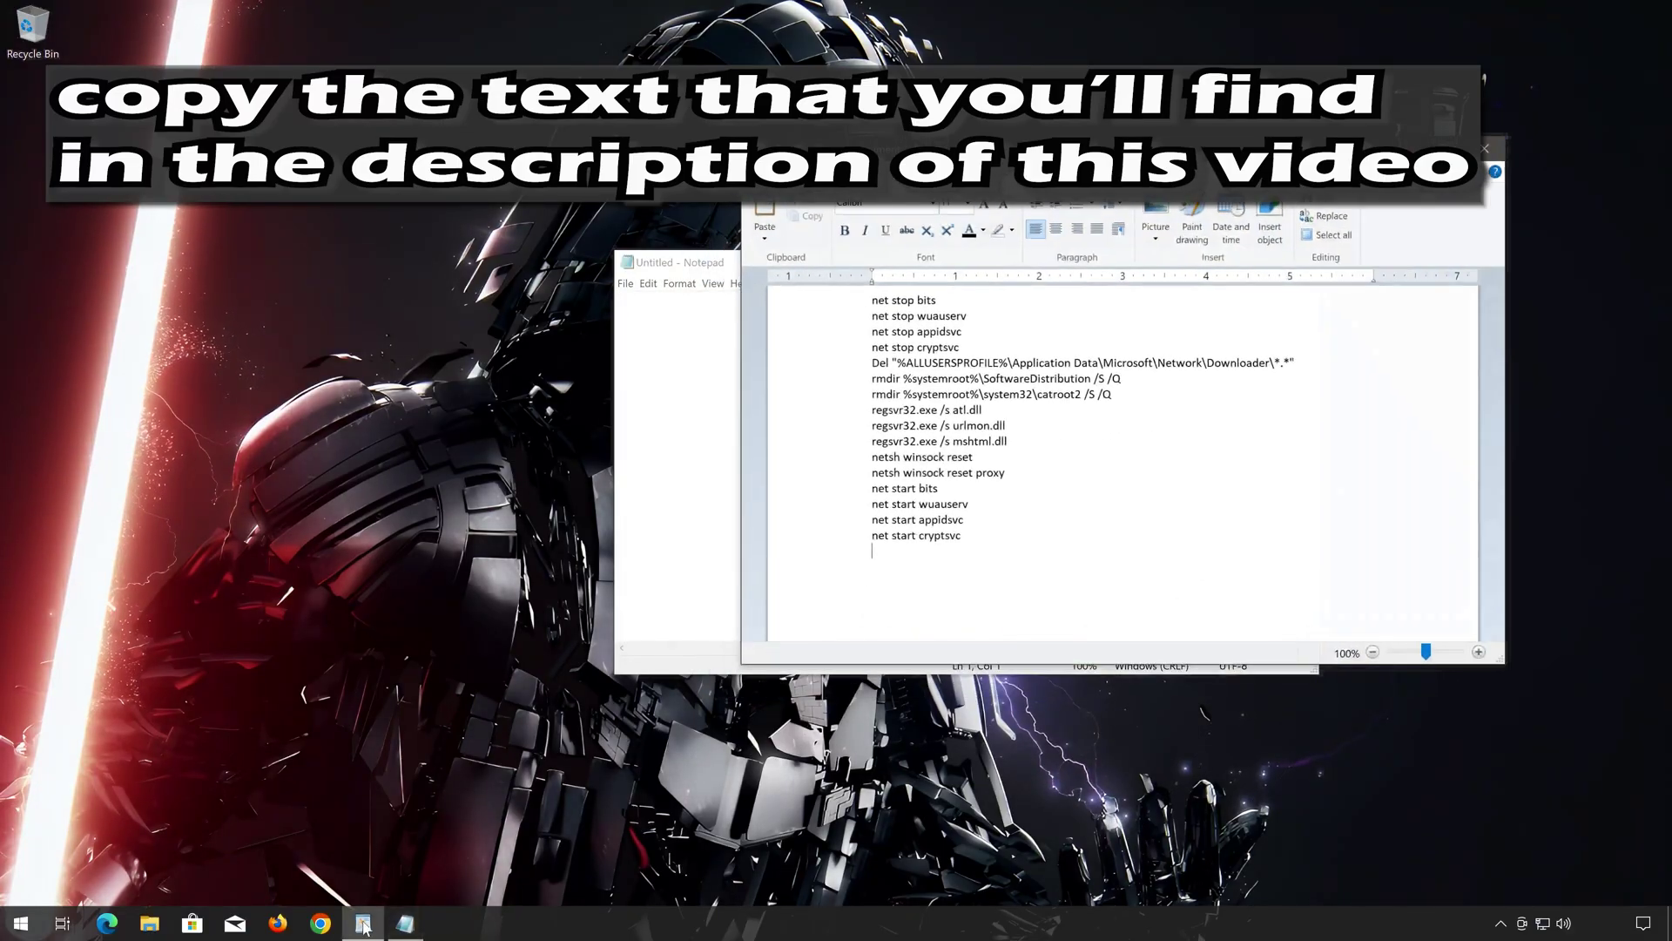
{"action": "left_click_drag", "start_coordinate": [872, 550], "coordinate": [873, 300]}
{"action": "right_click", "coordinate": [887, 309]}
{"action": "left_click", "coordinate": [921, 339]}
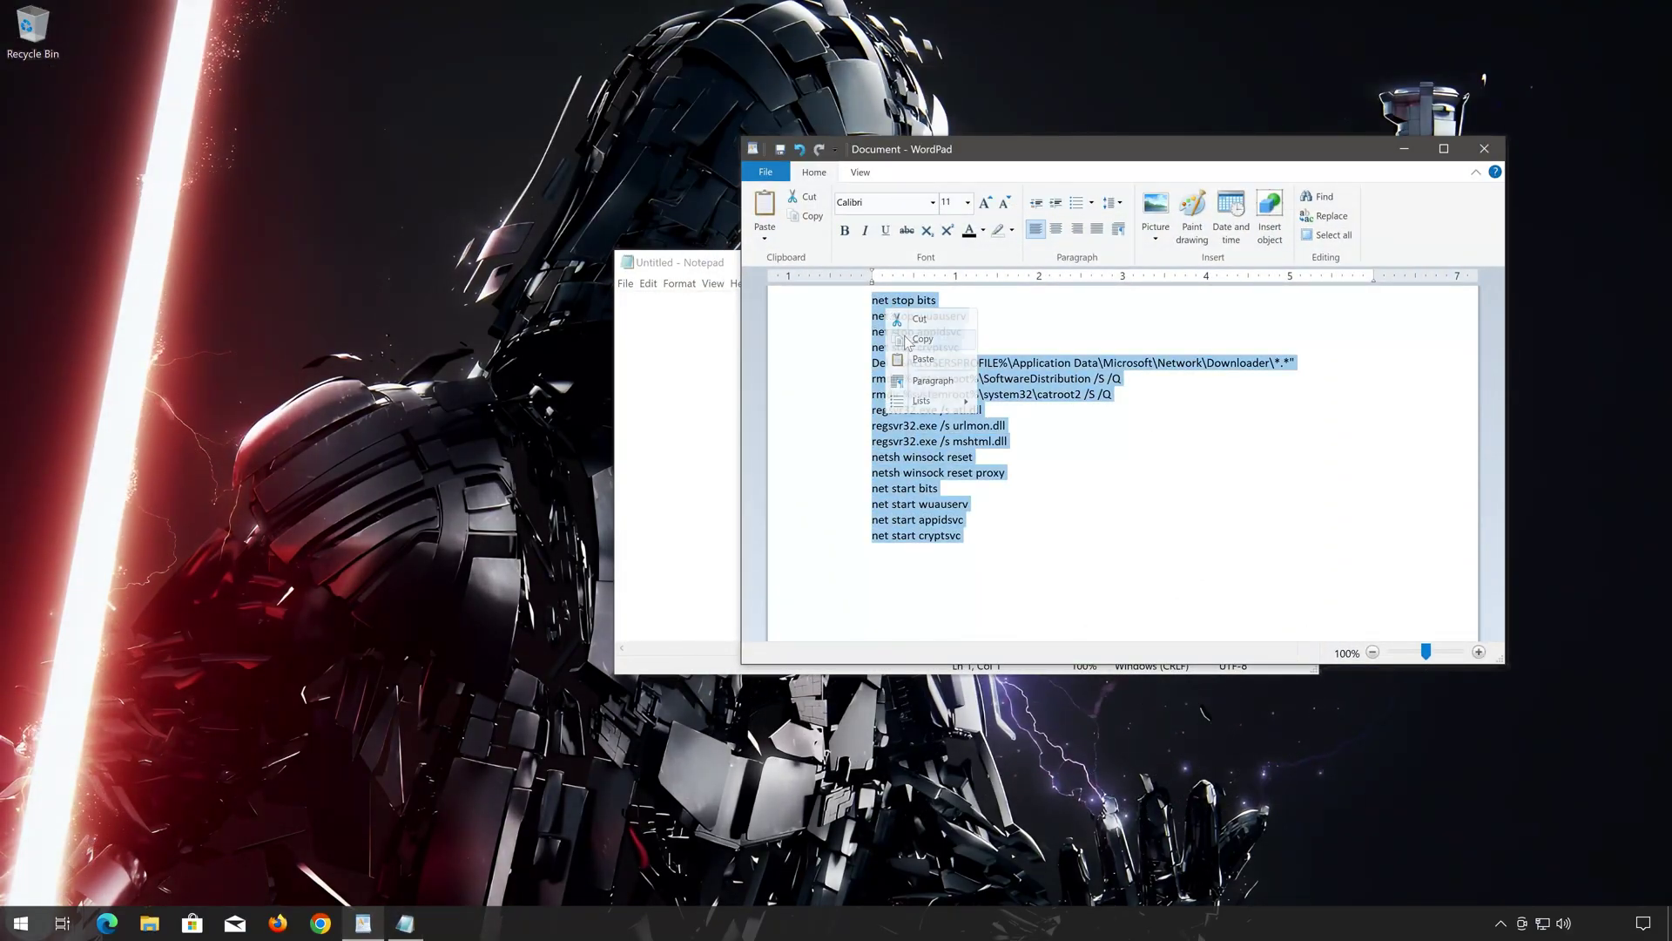
{"action": "left_click", "coordinate": [1404, 150]}
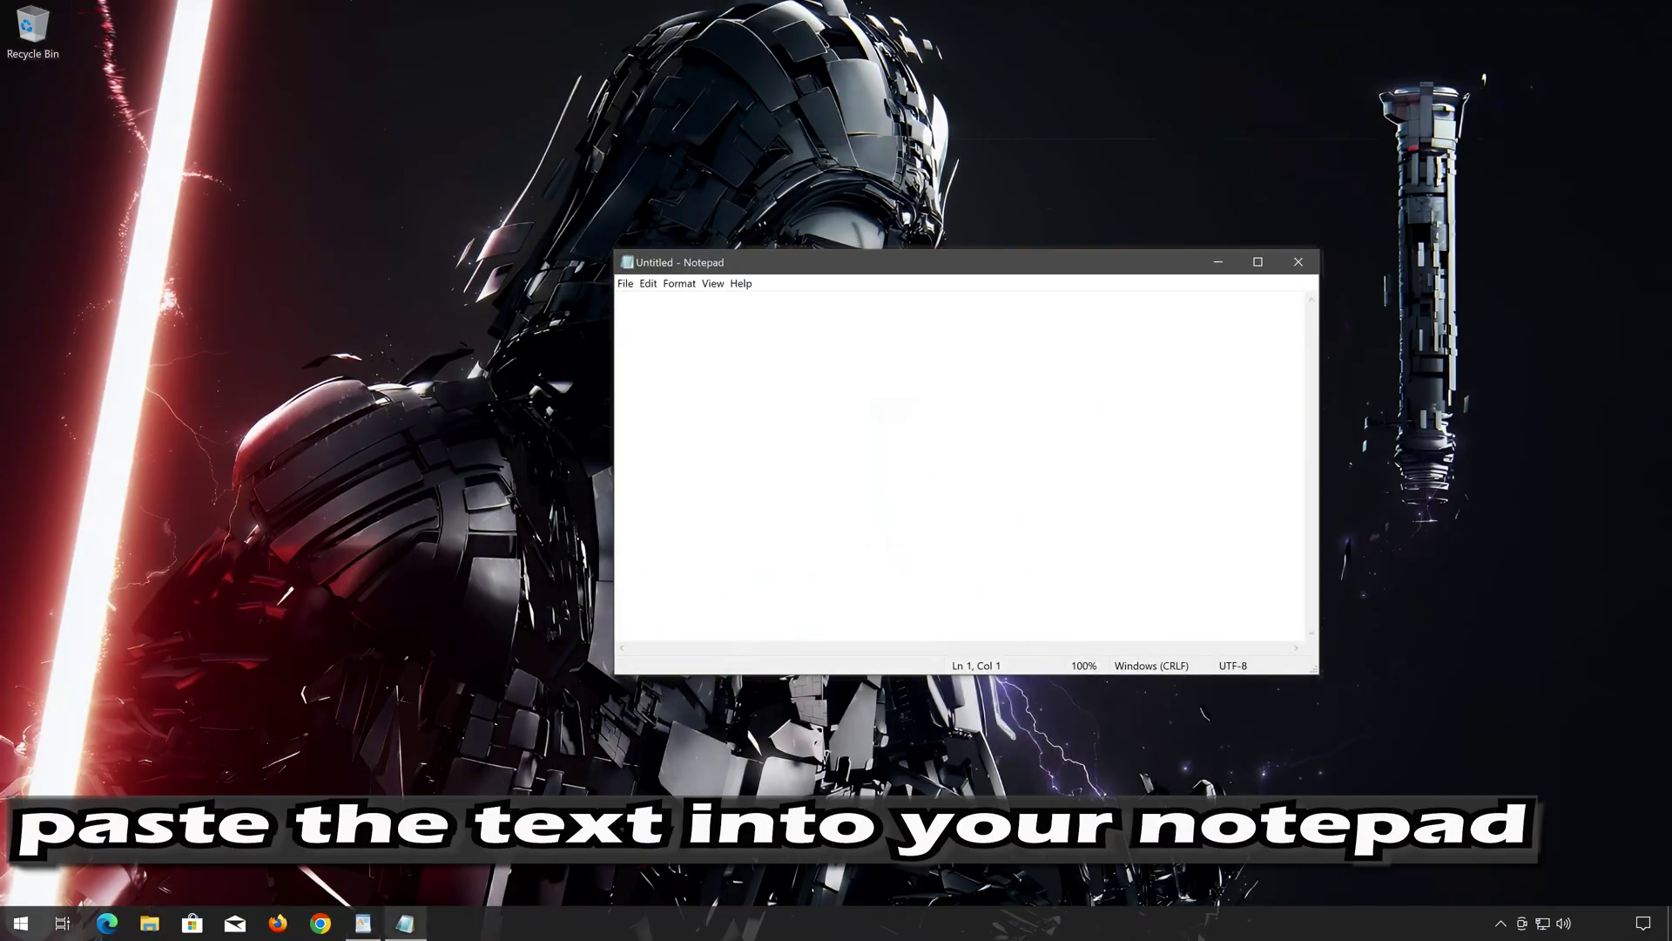
{"action": "right_click", "coordinate": [803, 332]}
{"action": "left_click", "coordinate": [832, 391]}
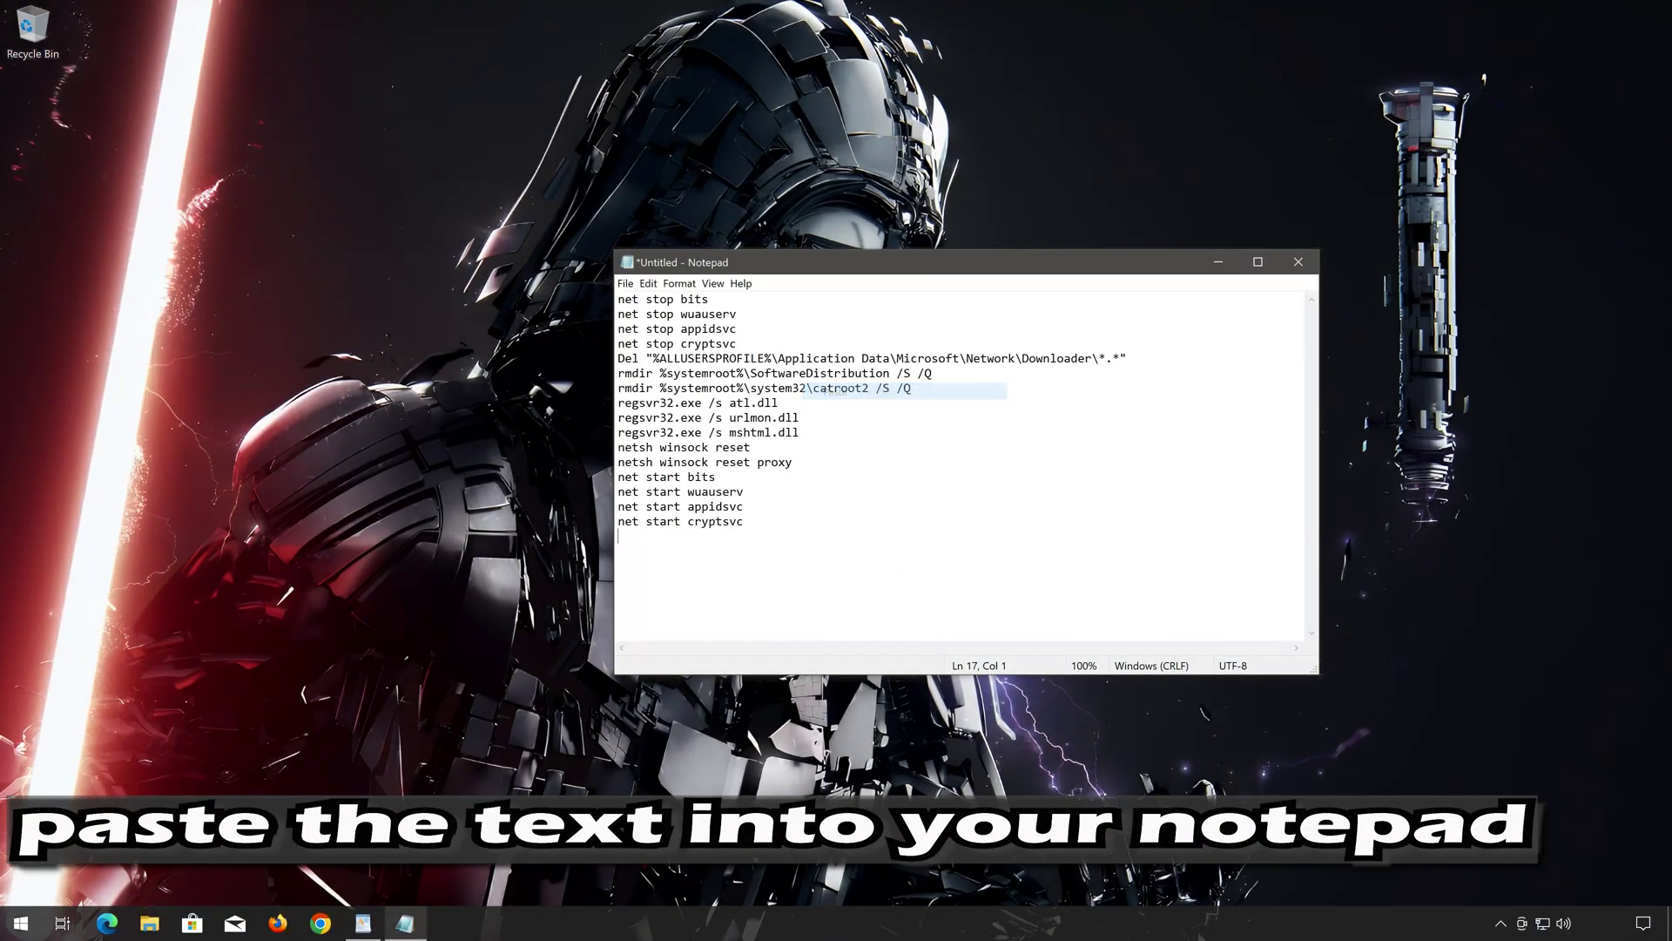
Save the Notepad text to the Desktop as fix.bat with file type All Files, then close Notepad
{"action": "left_click", "coordinate": [624, 284]}
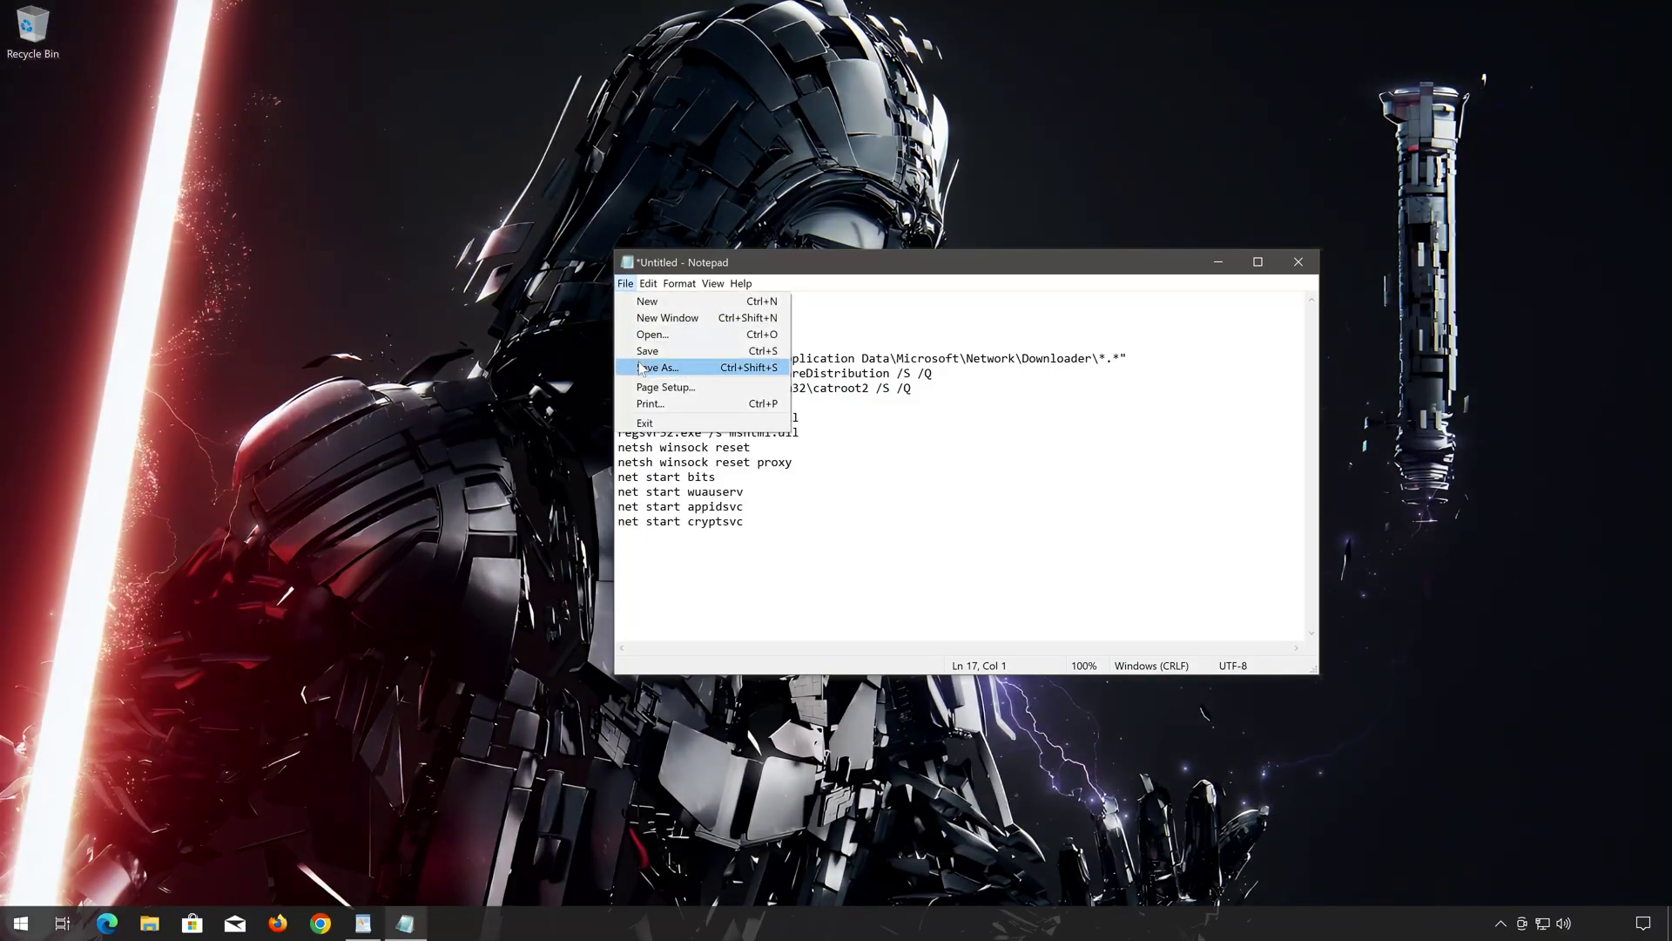
{"action": "left_click", "coordinate": [696, 366]}
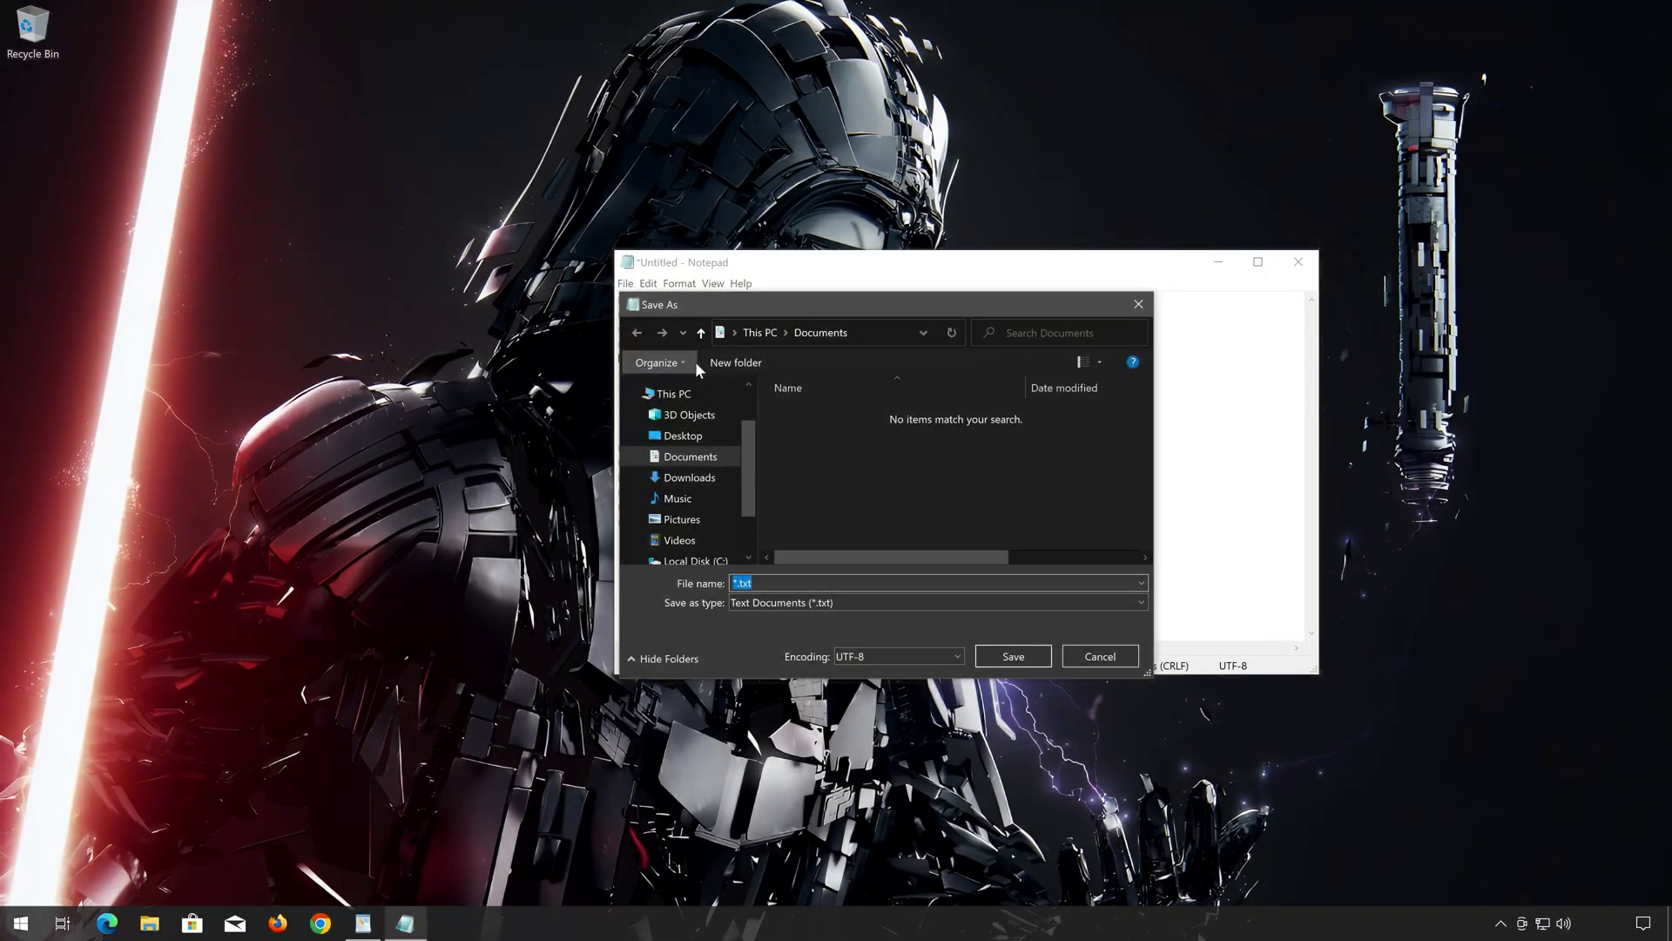
{"action": "left_click", "coordinate": [697, 439]}
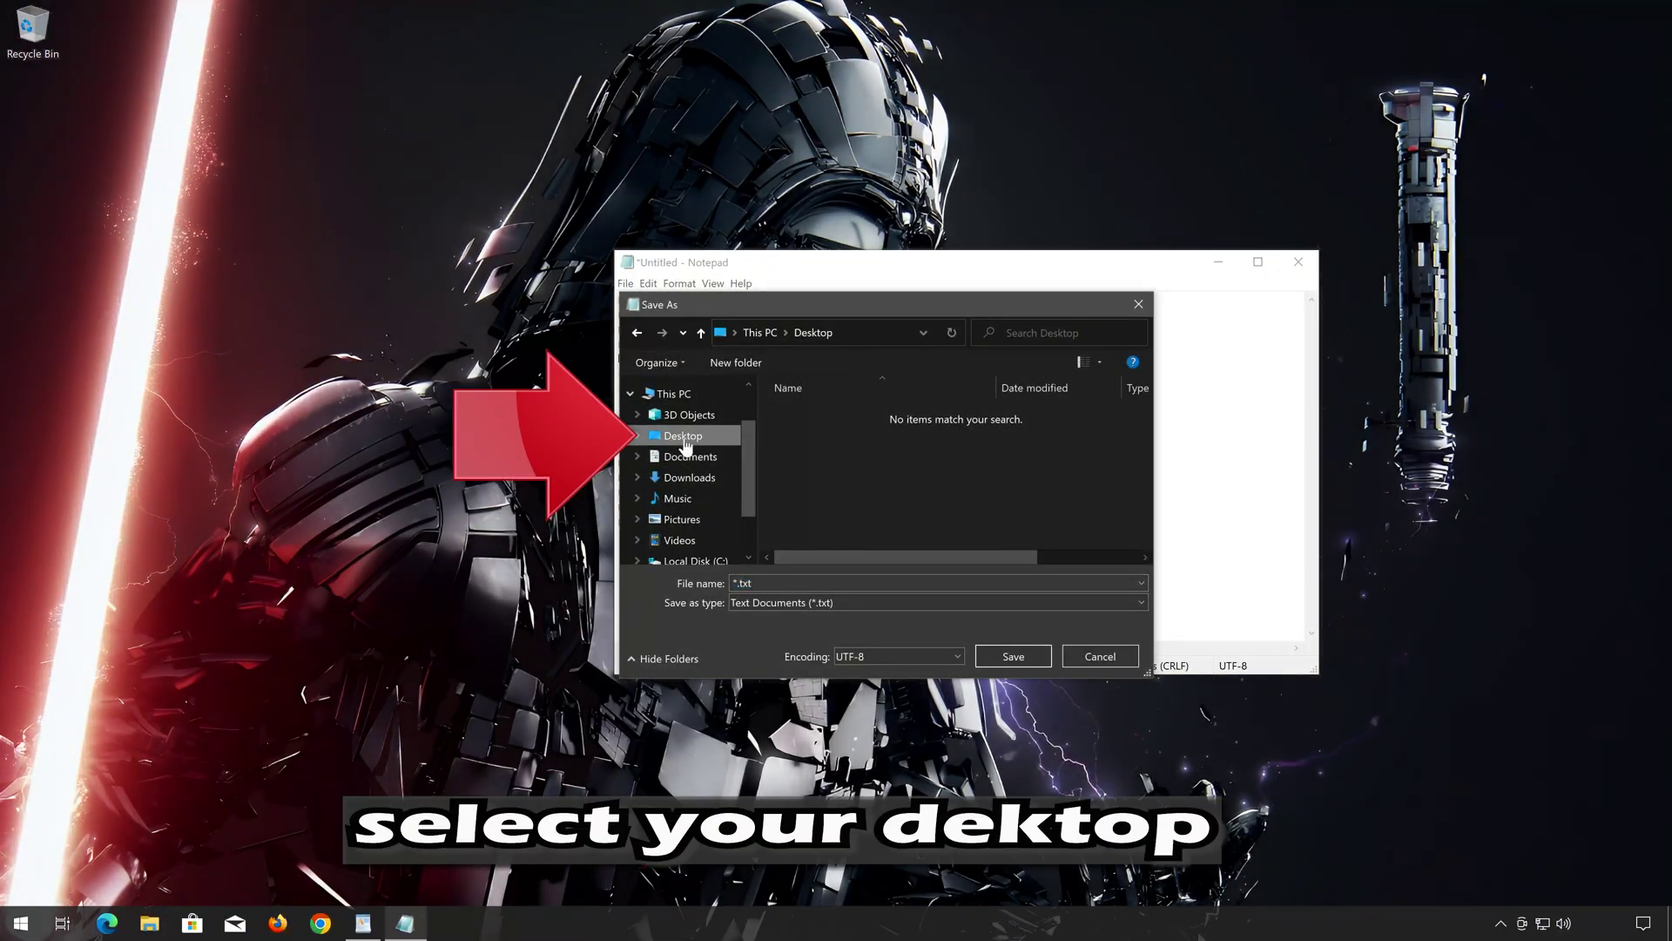
{"action": "left_click", "coordinate": [763, 604]}
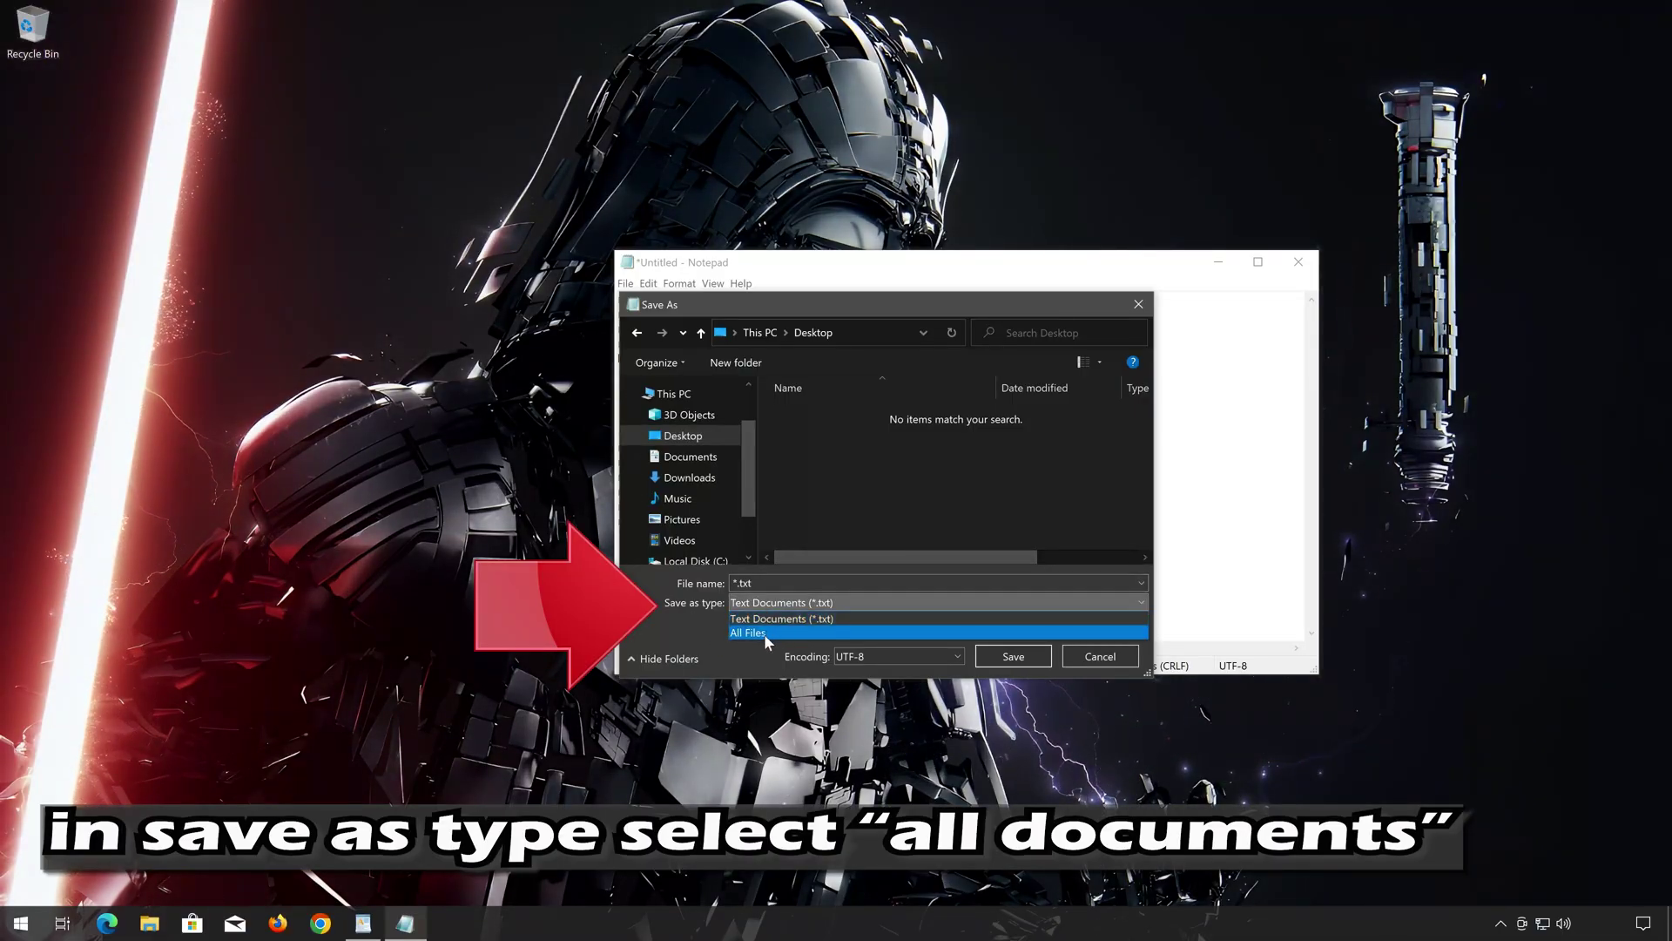
{"action": "left_click", "coordinate": [765, 634]}
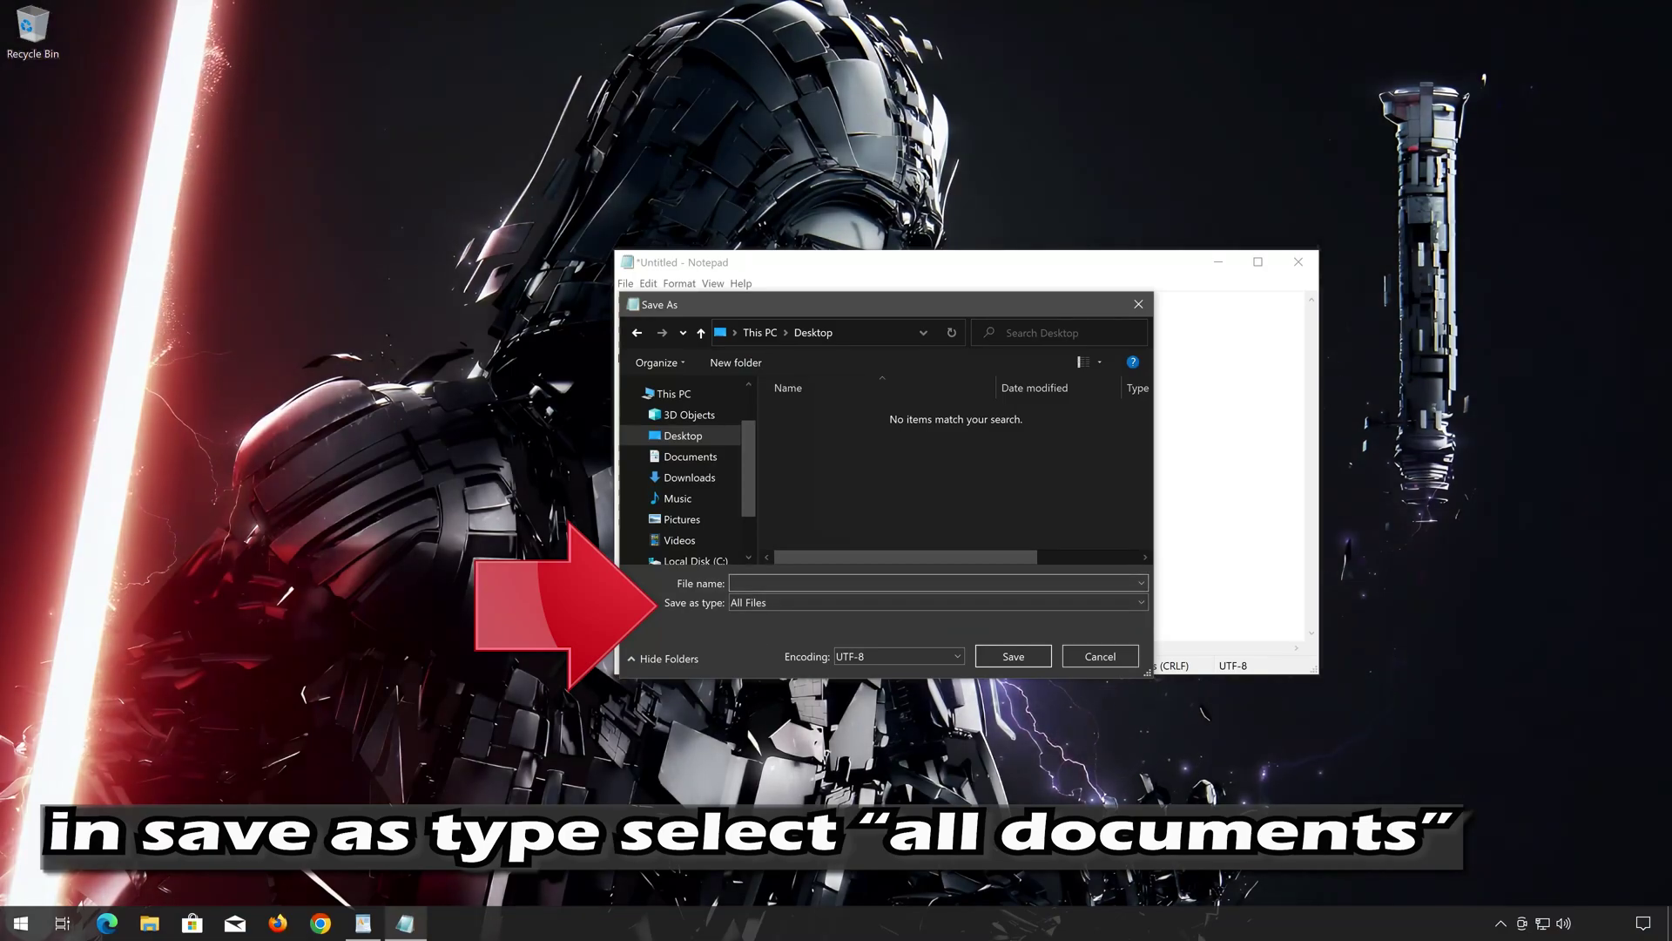
{"action": "type", "text": "fix.bat"}
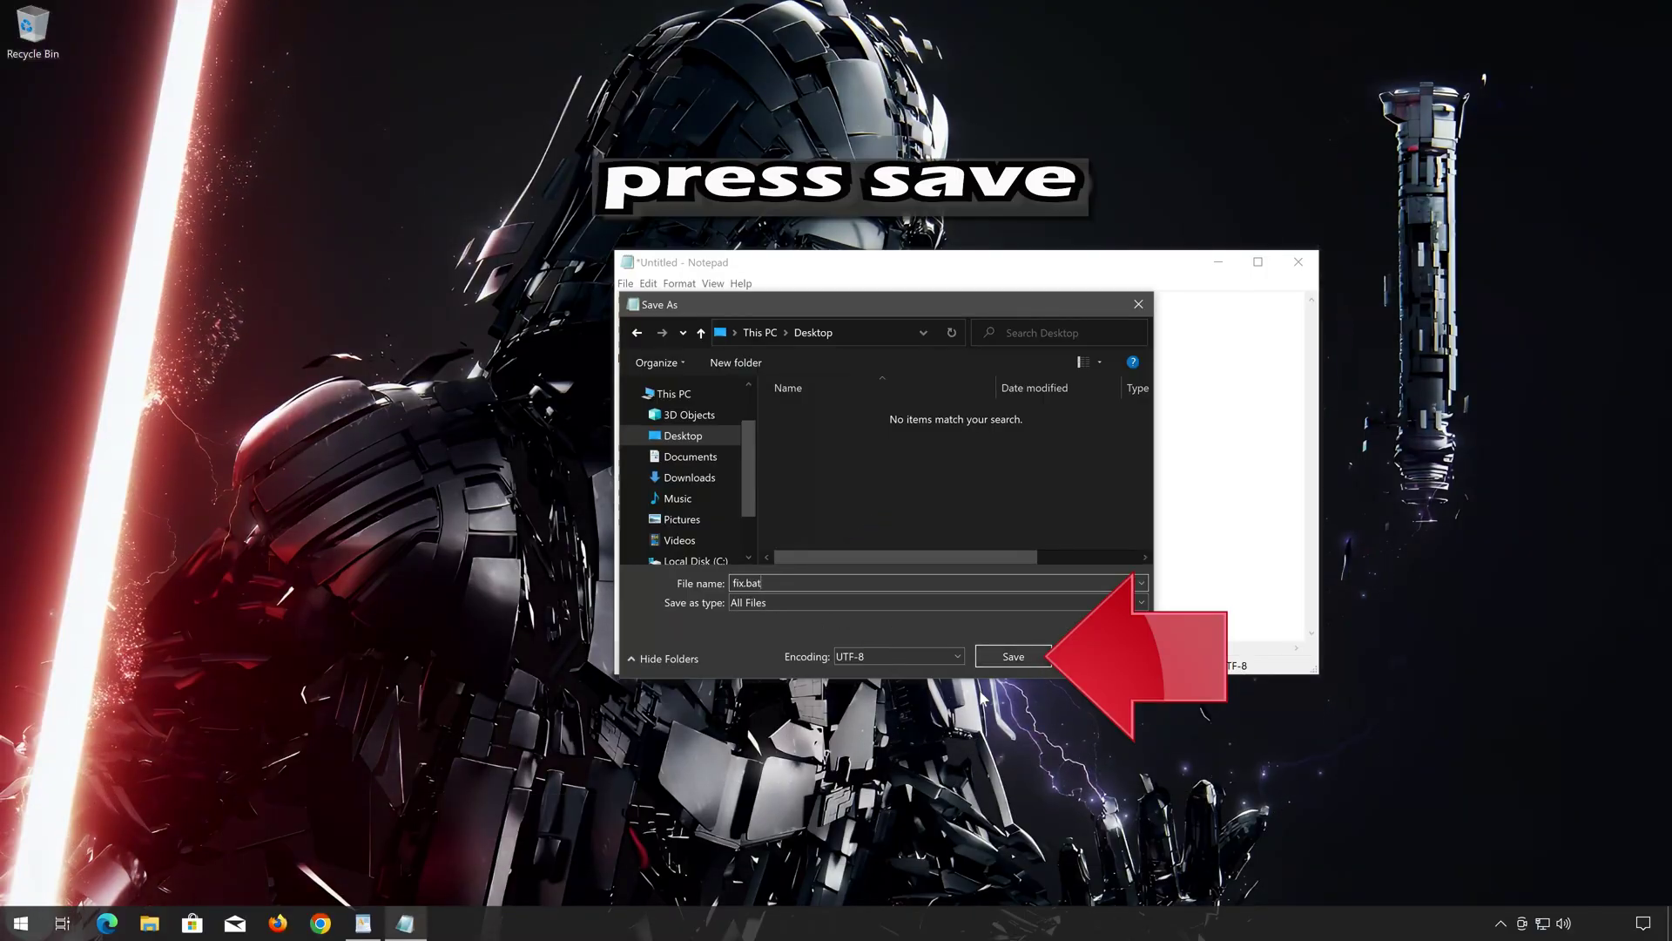
{"action": "left_click", "coordinate": [1009, 666]}
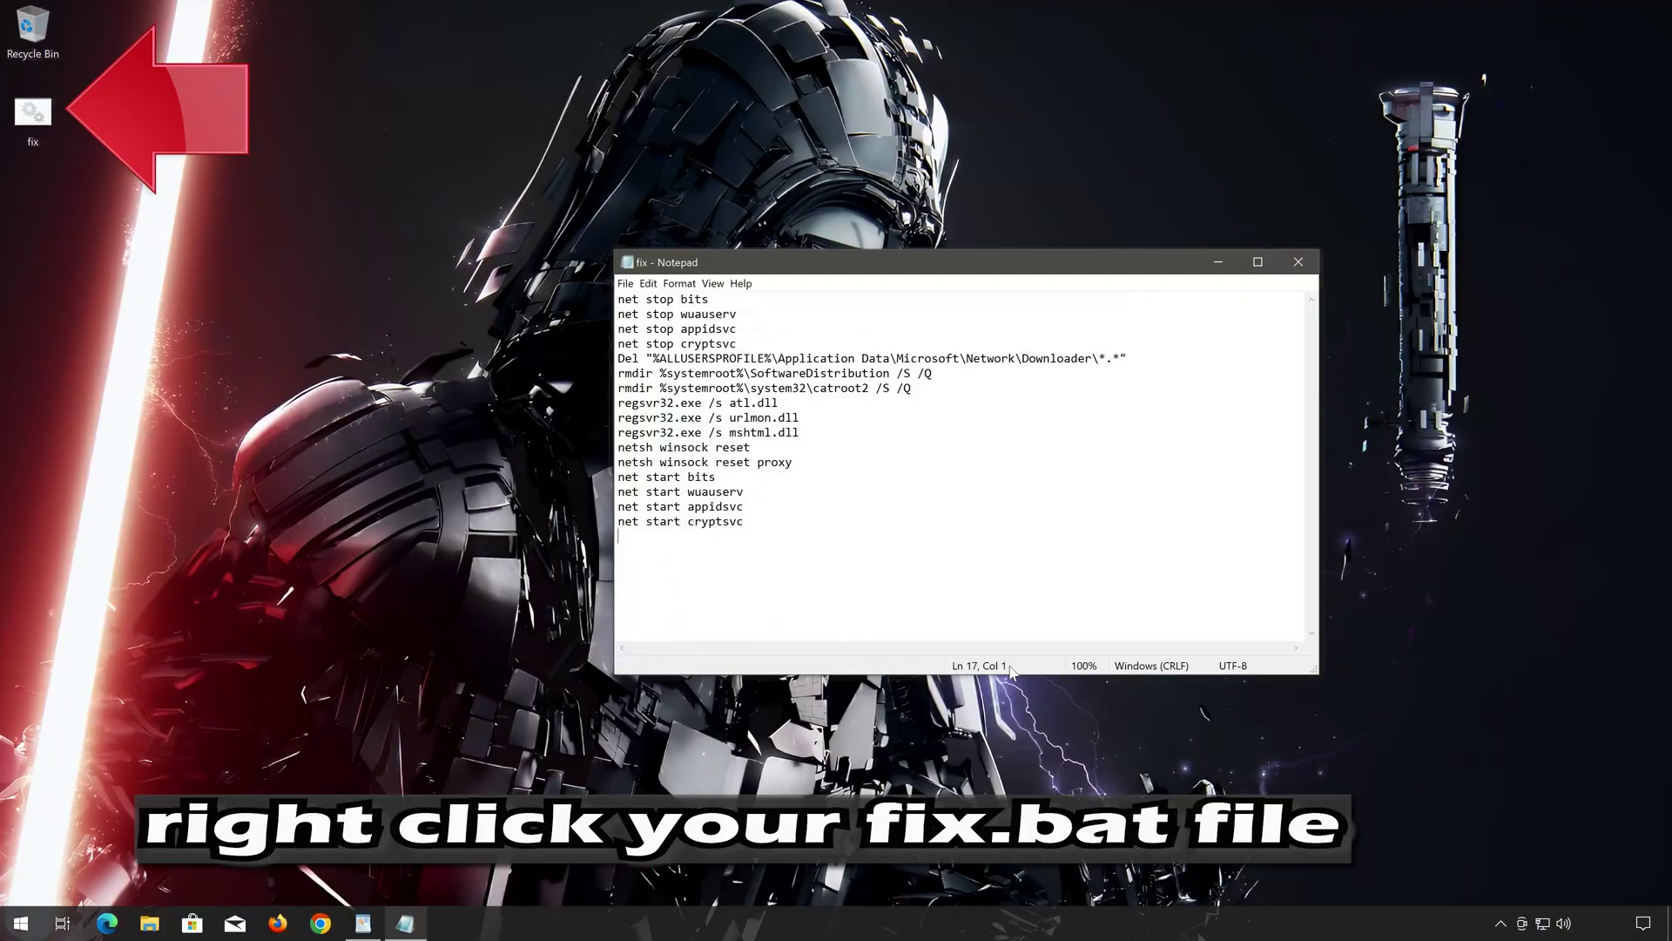
{"action": "left_click", "coordinate": [1296, 264]}
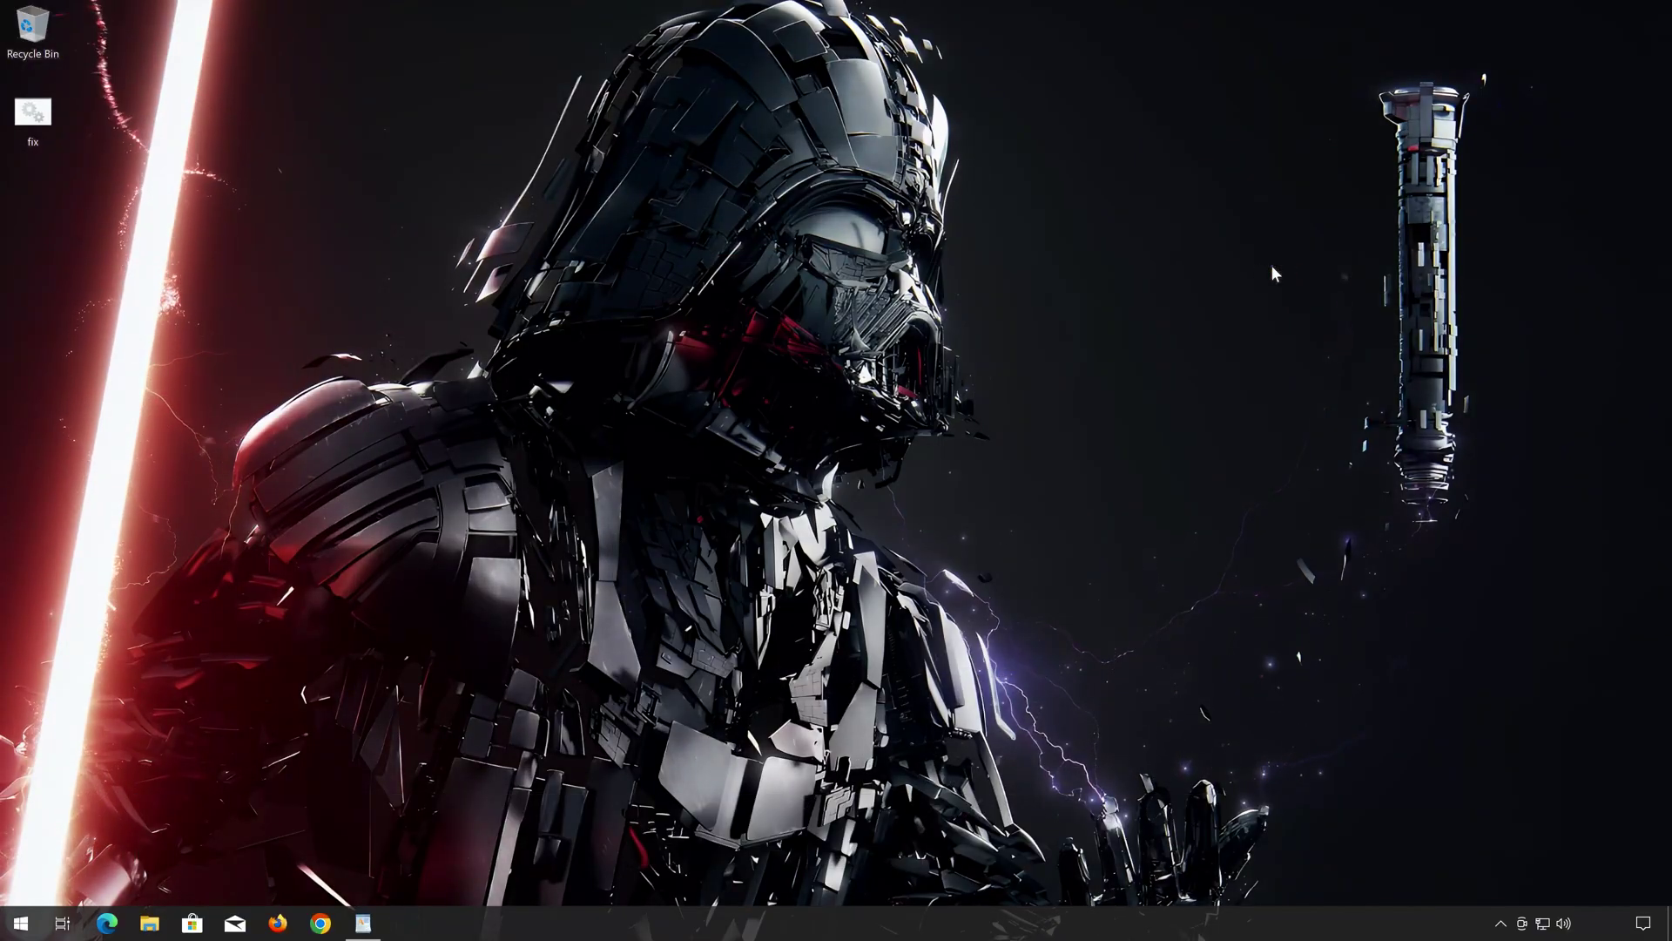
Run the fix batch file as administrator, allow the changes, and answer y to deleting the Downloader files
{"action": "right_click", "coordinate": [29, 119]}
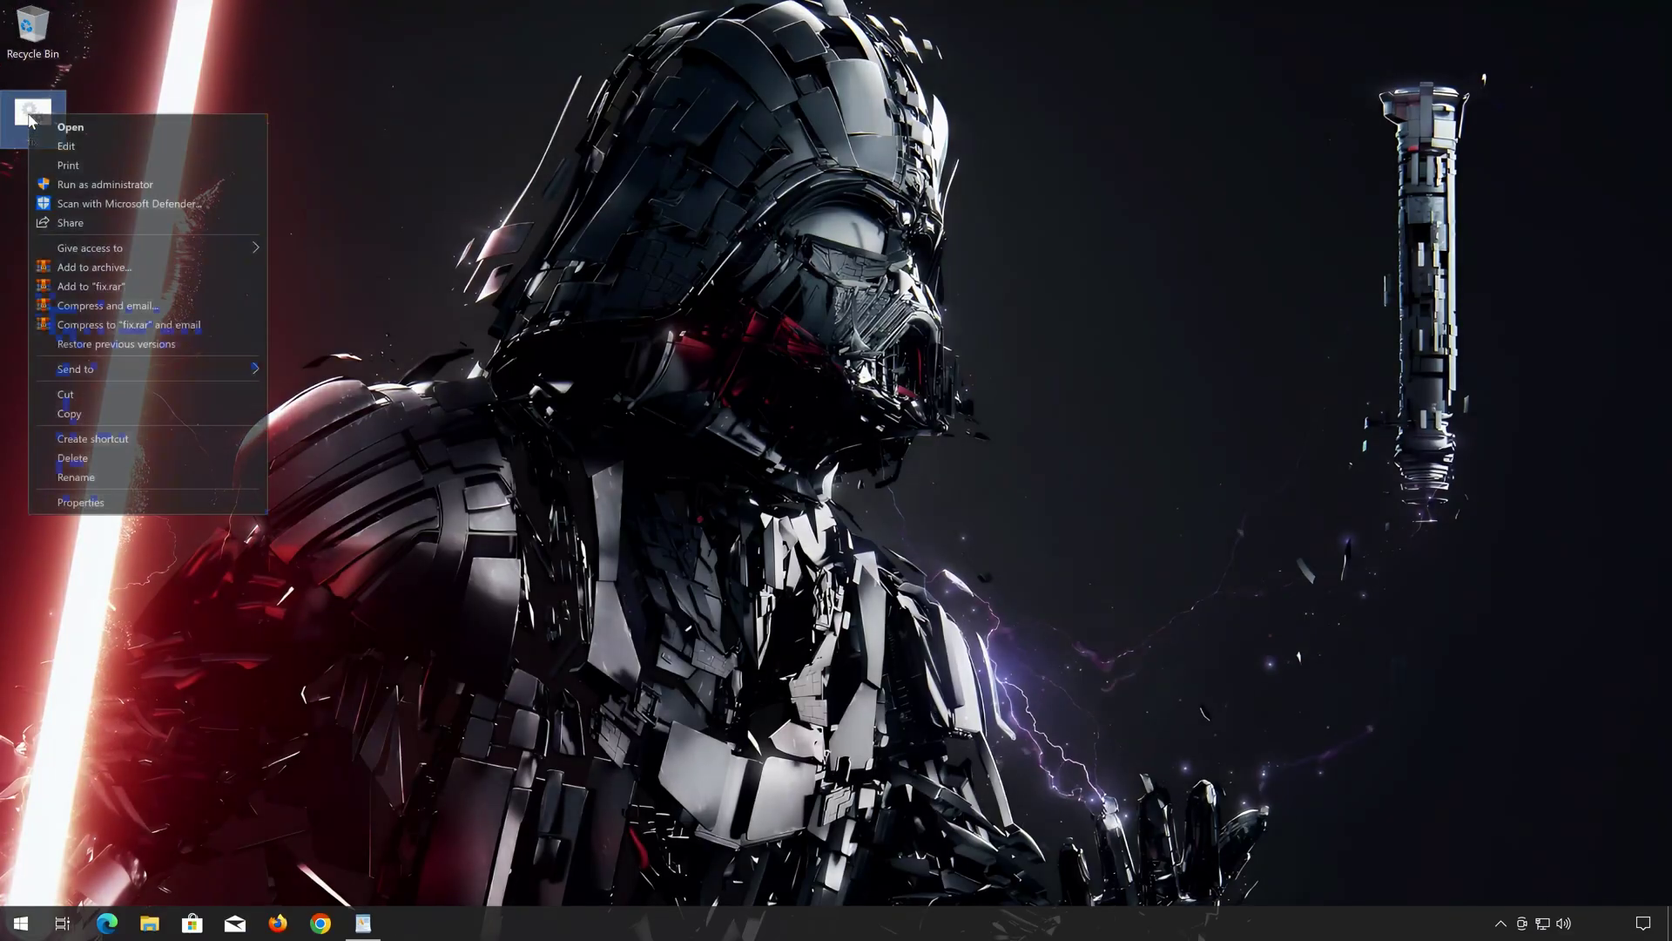
{"action": "left_click", "coordinate": [127, 185]}
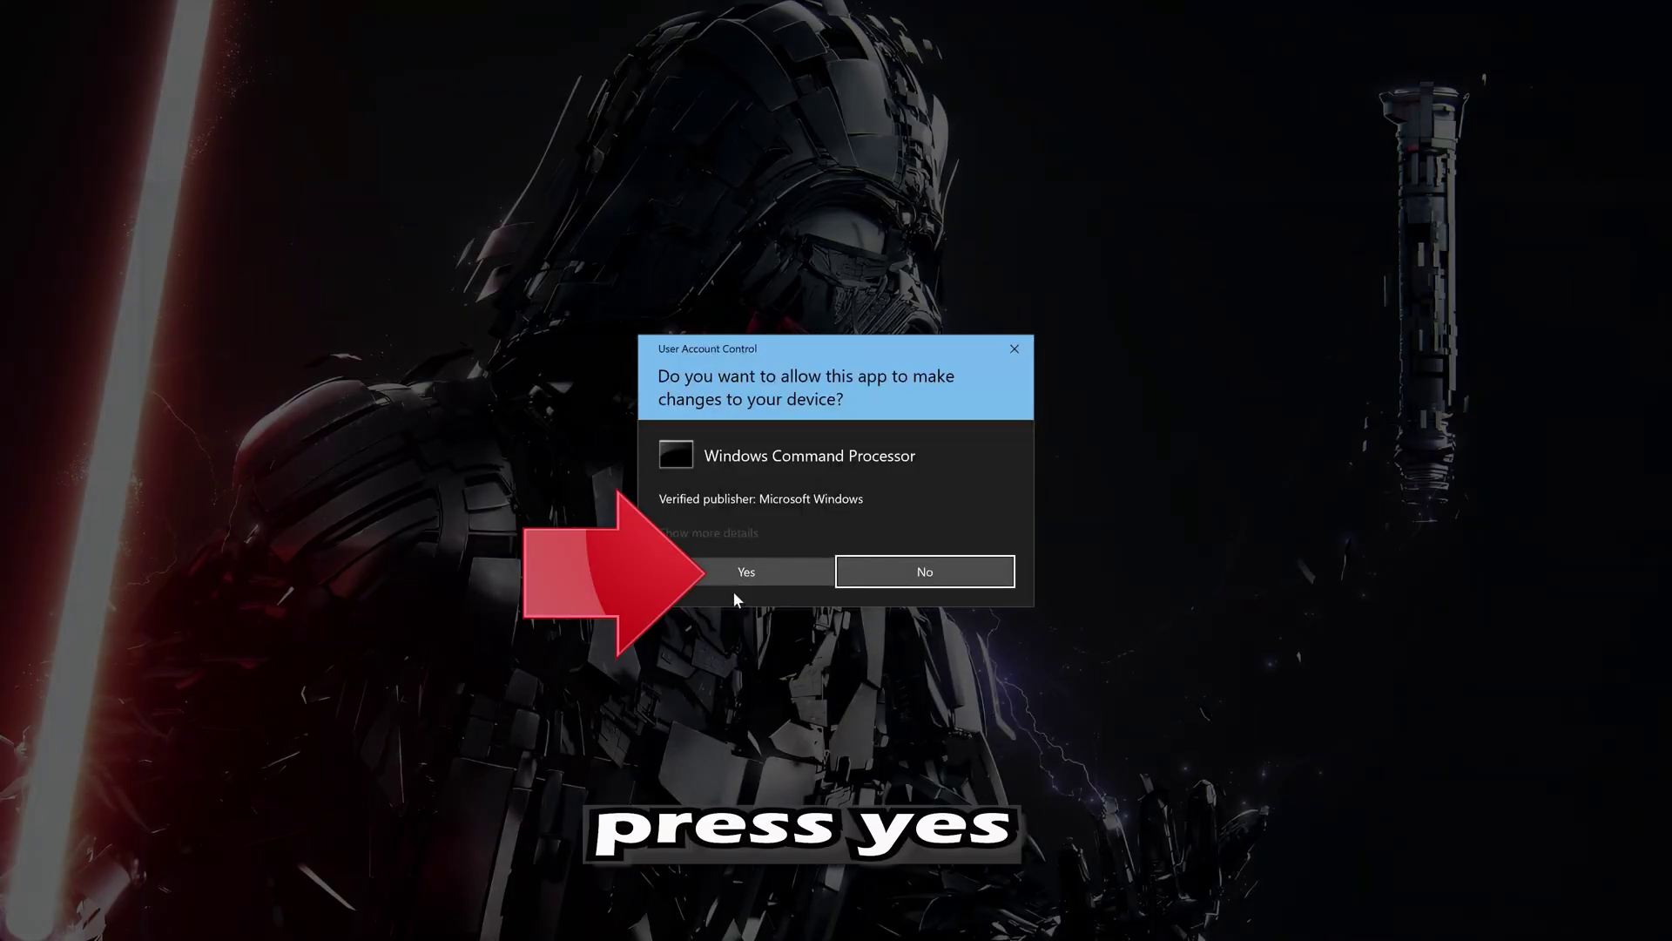
{"action": "left_click", "coordinate": [741, 582]}
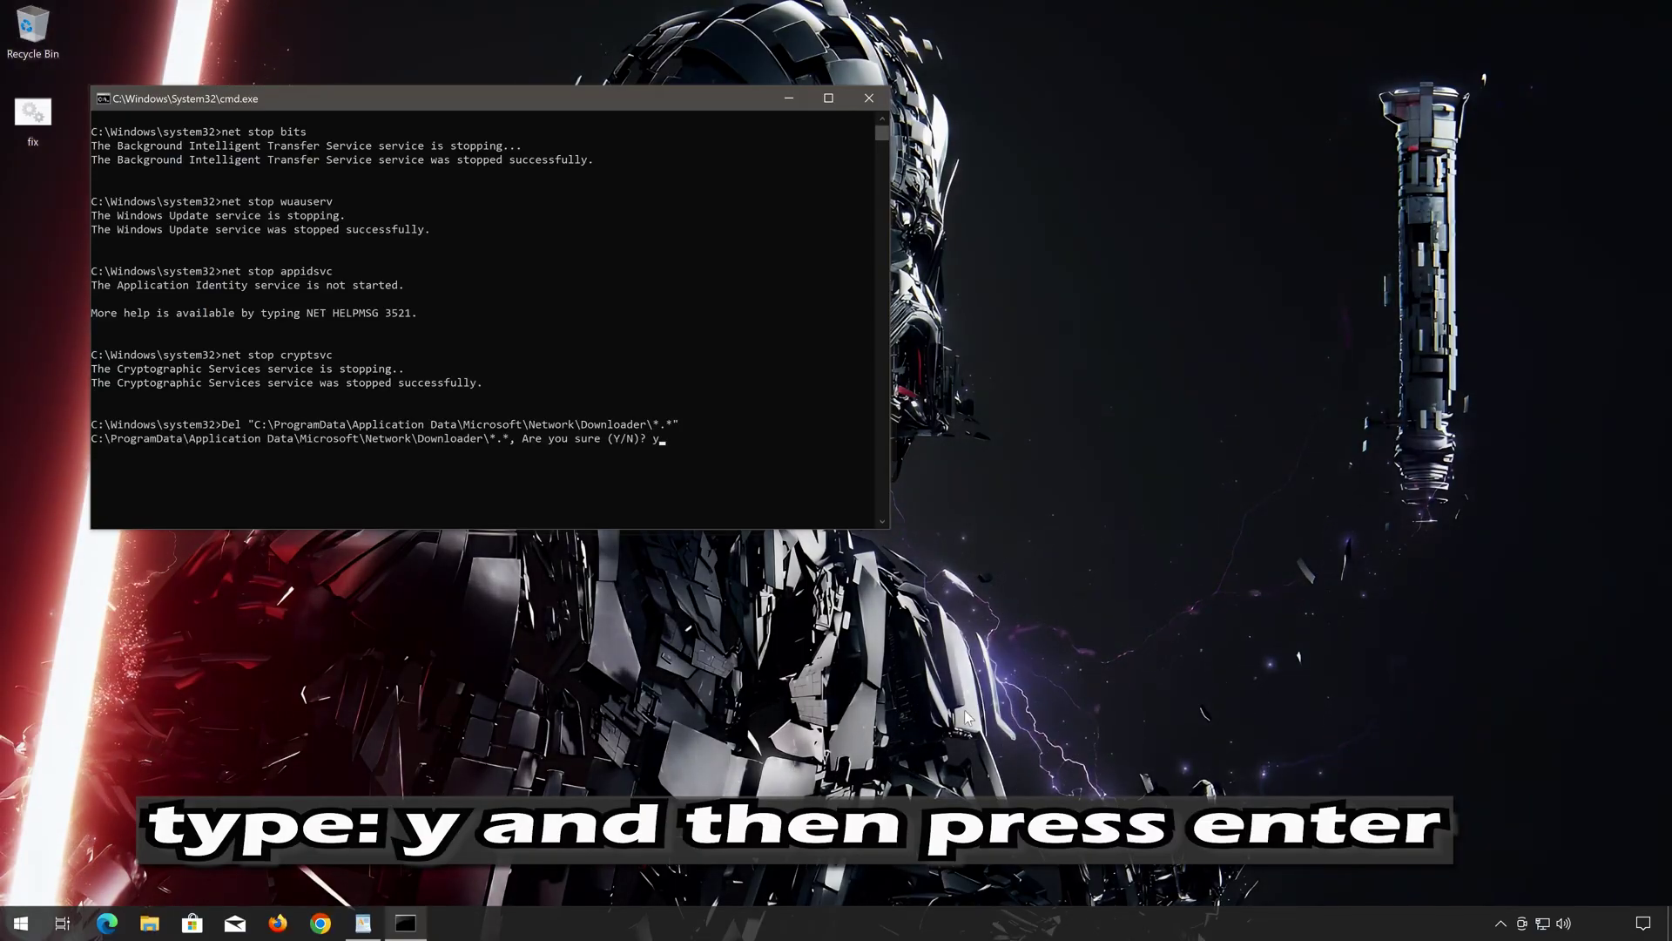
{"action": "key", "text": "Return"}
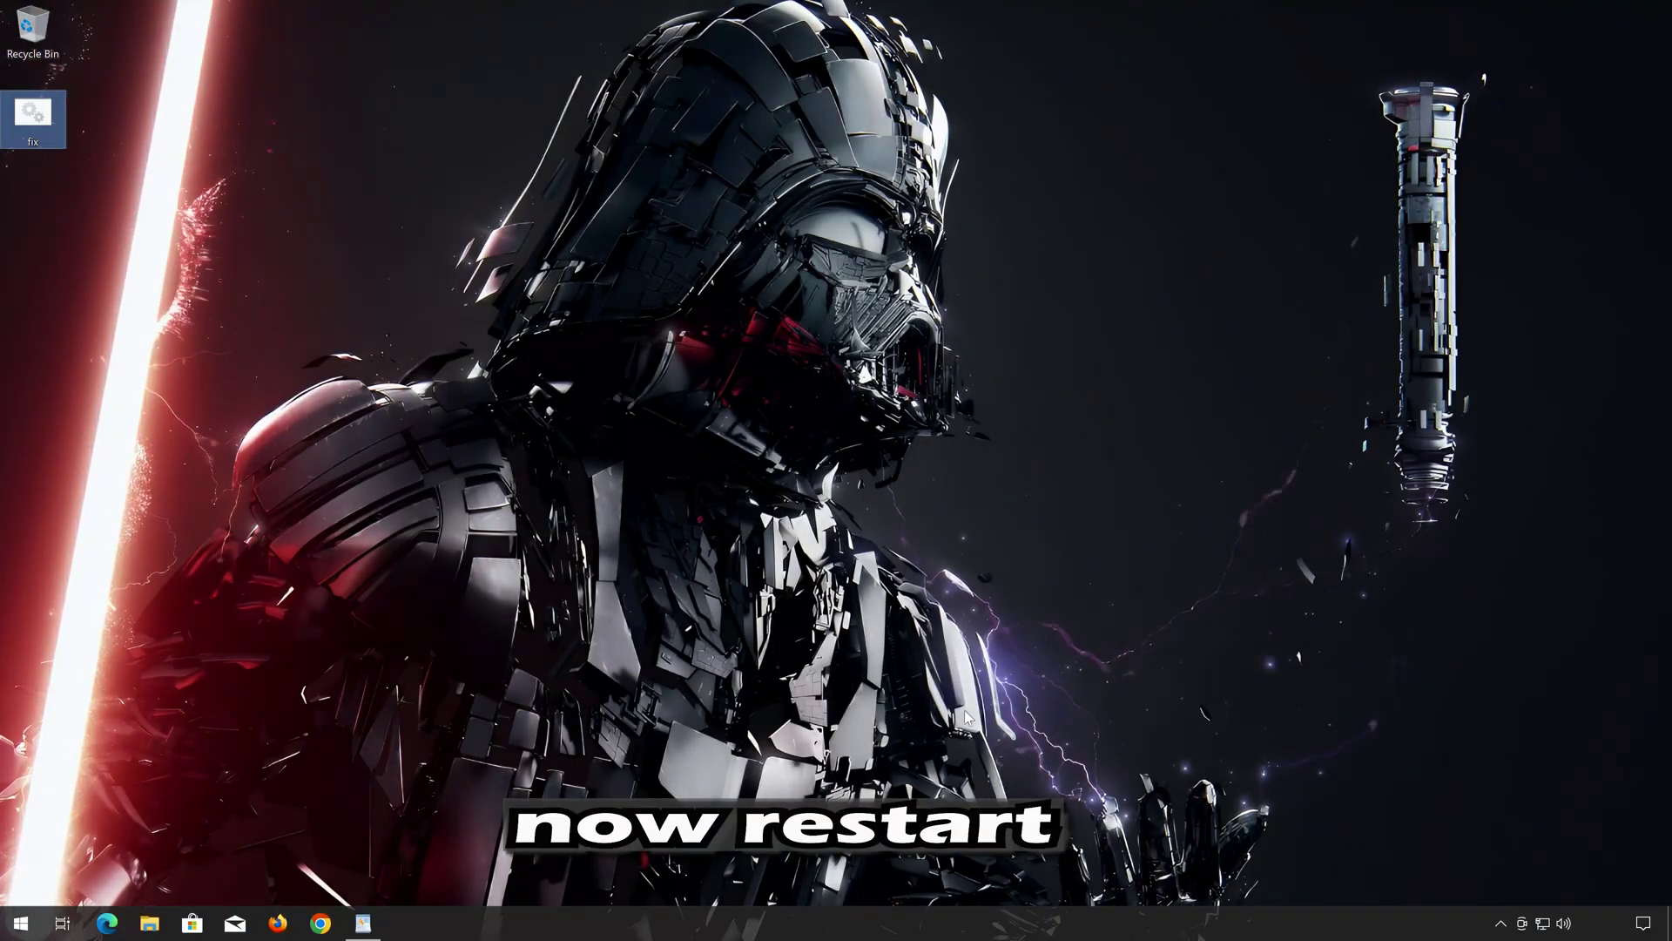
{"action": "left_click", "coordinate": [965, 716]}
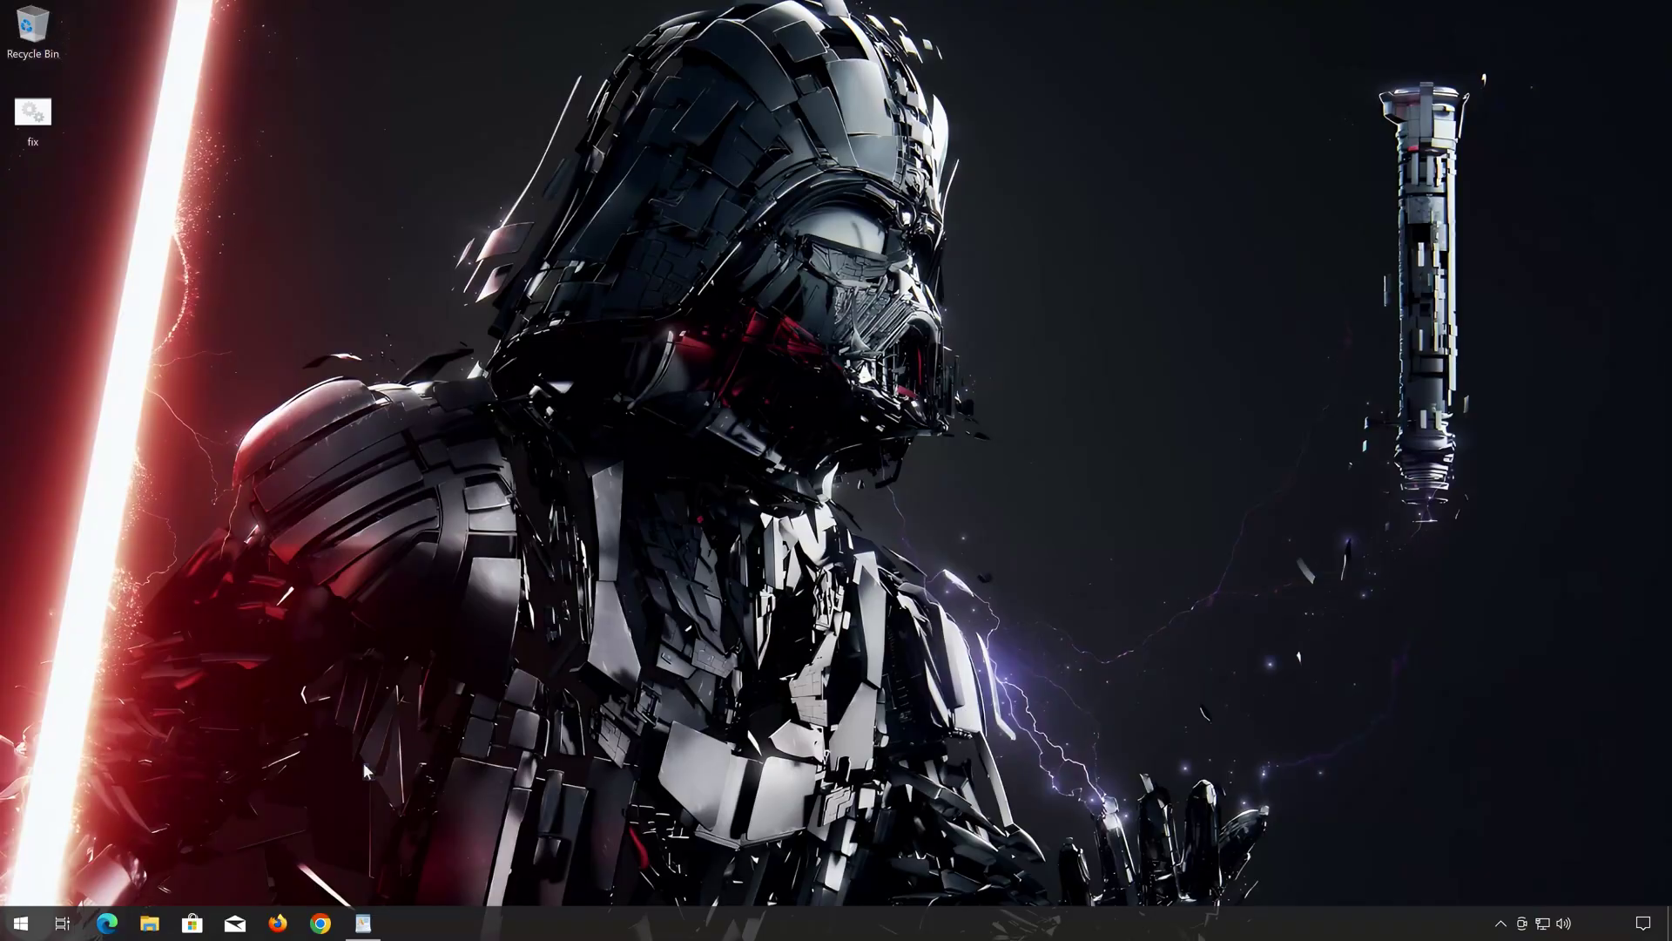
Restart the computer
{"action": "left_click", "coordinate": [5, 928]}
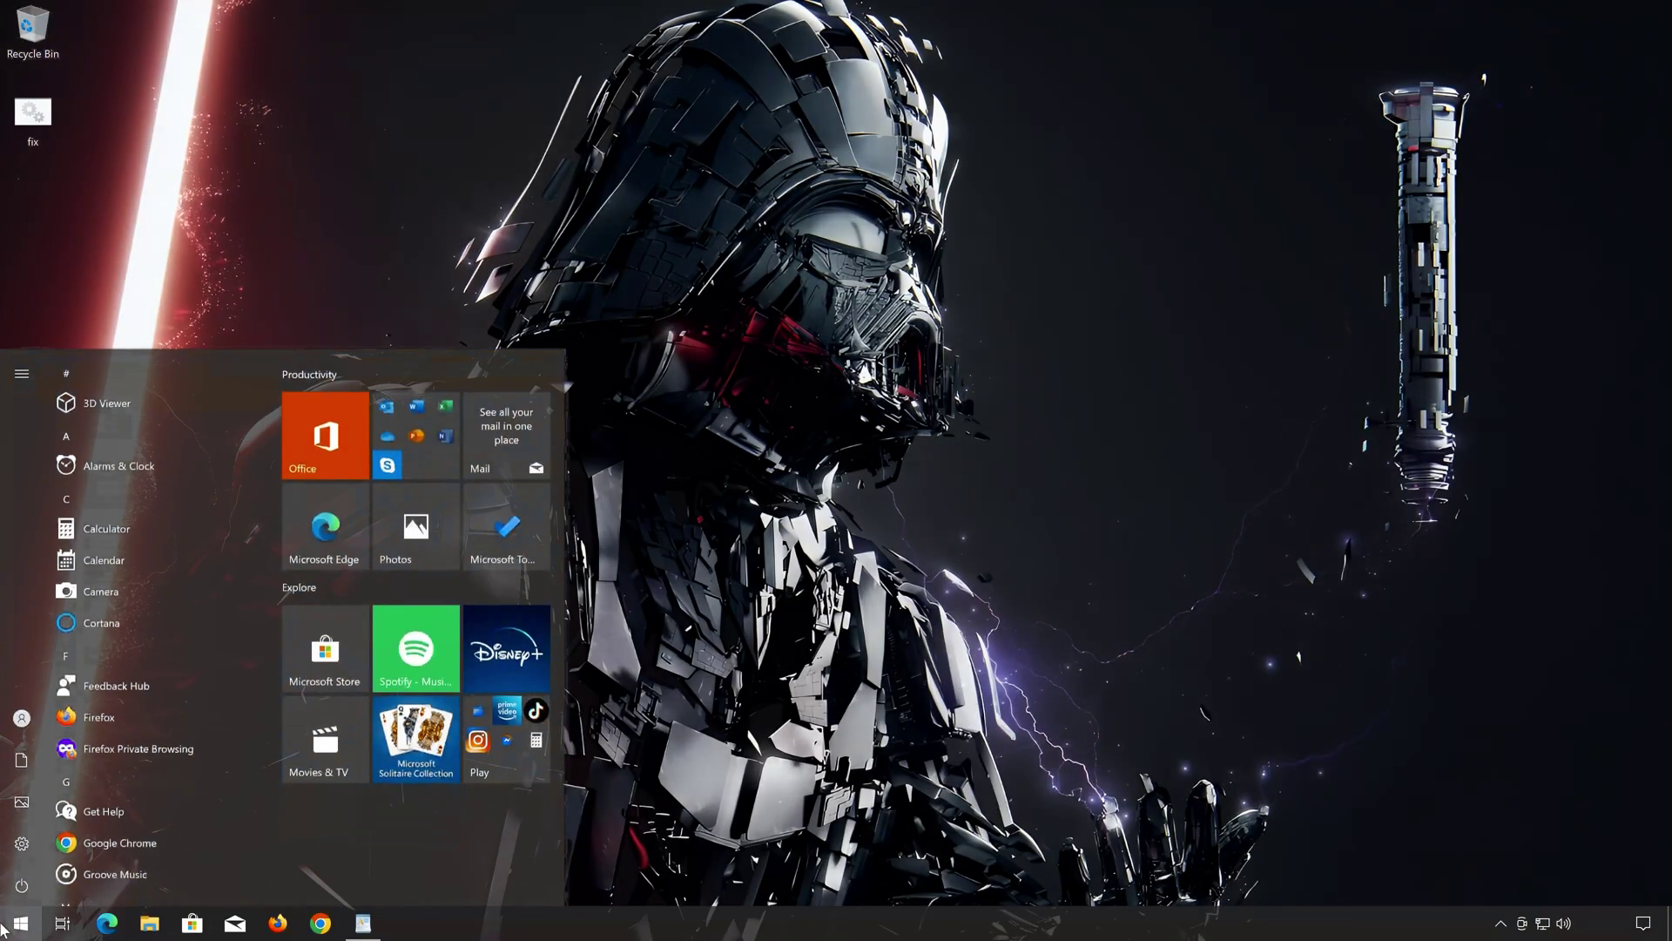
{"action": "left_click", "coordinate": [22, 885]}
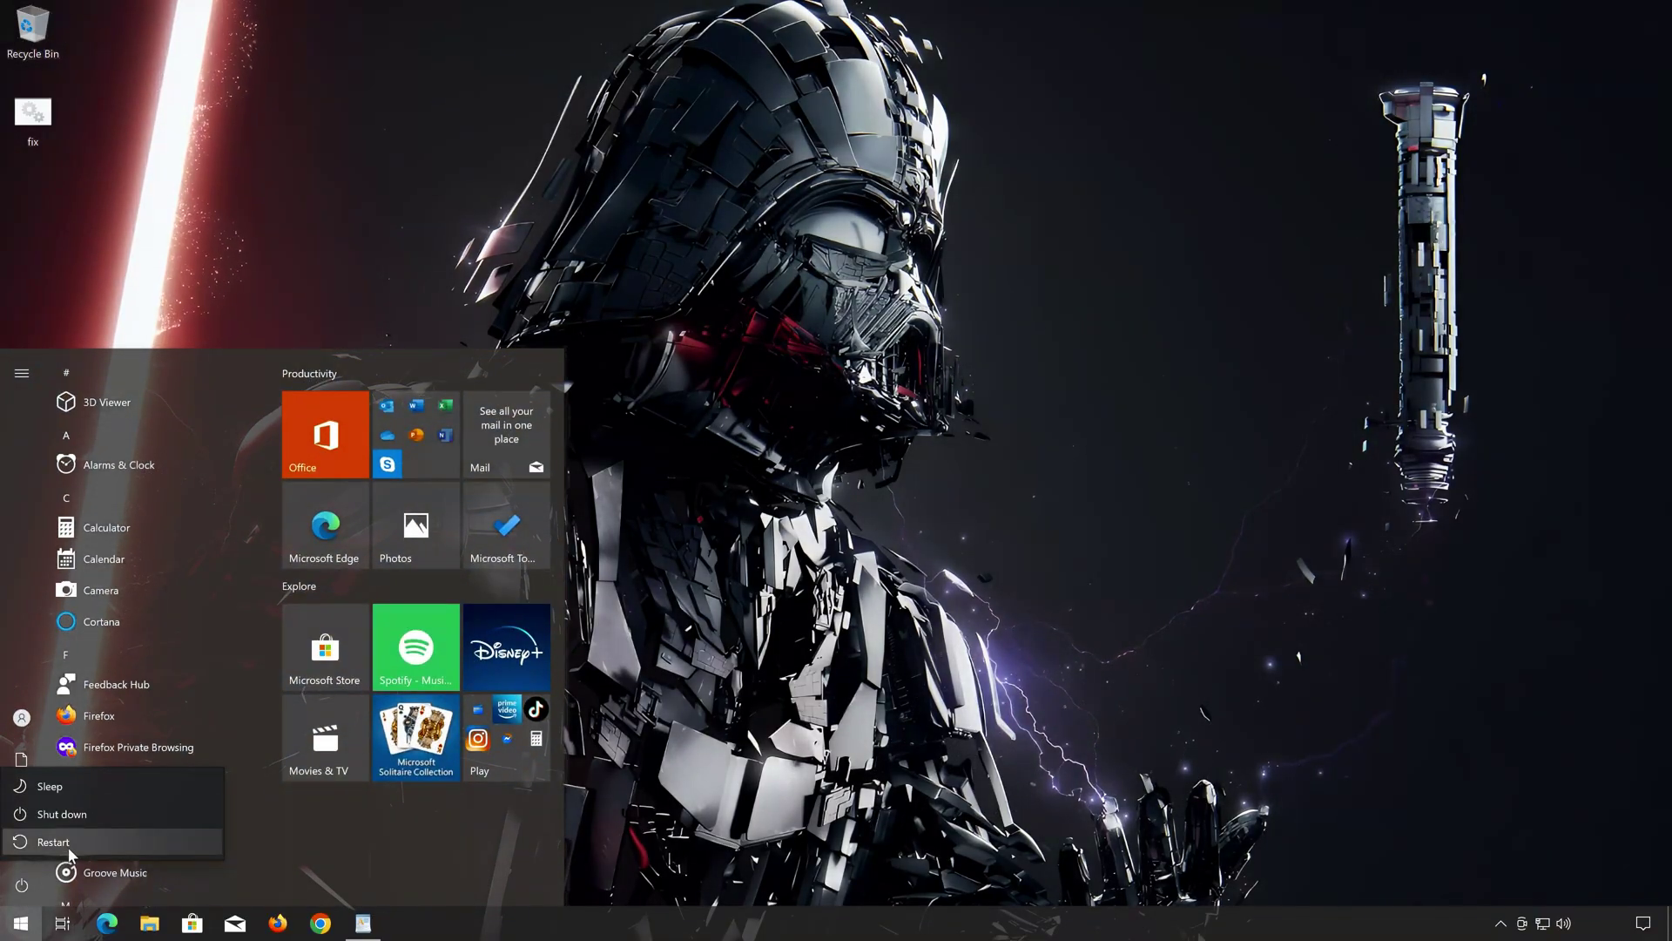
{"action": "left_click", "coordinate": [70, 846]}
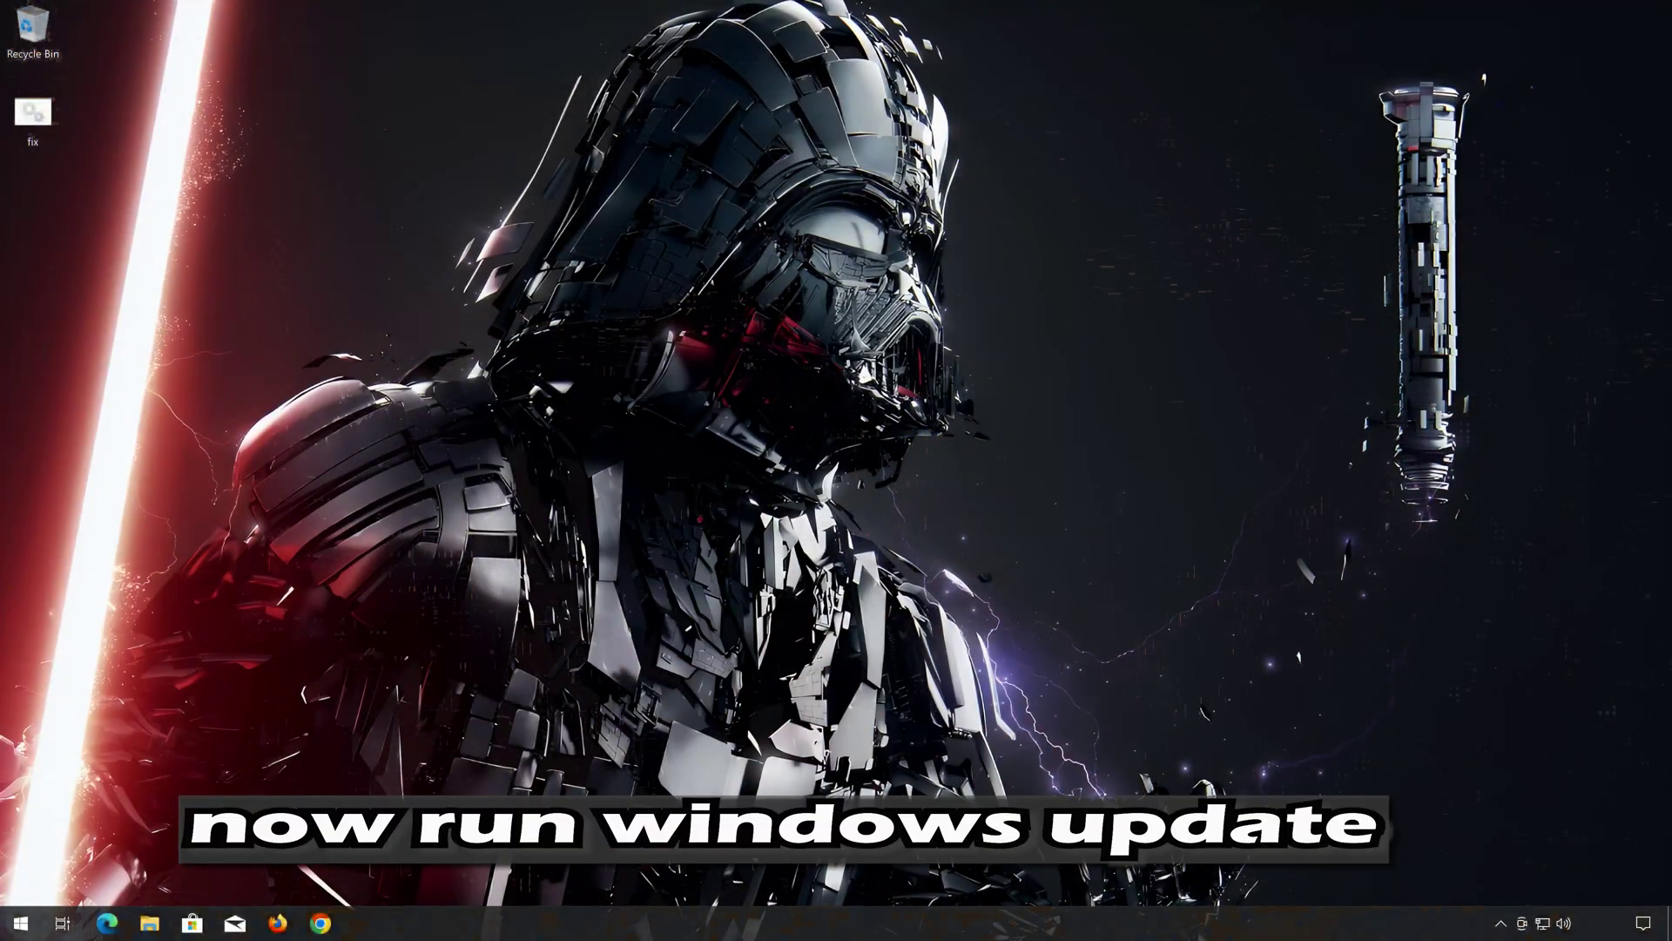
Open the Update & Security section of Windows Settings to get to Windows Update
{"action": "left_click", "coordinate": [21, 922]}
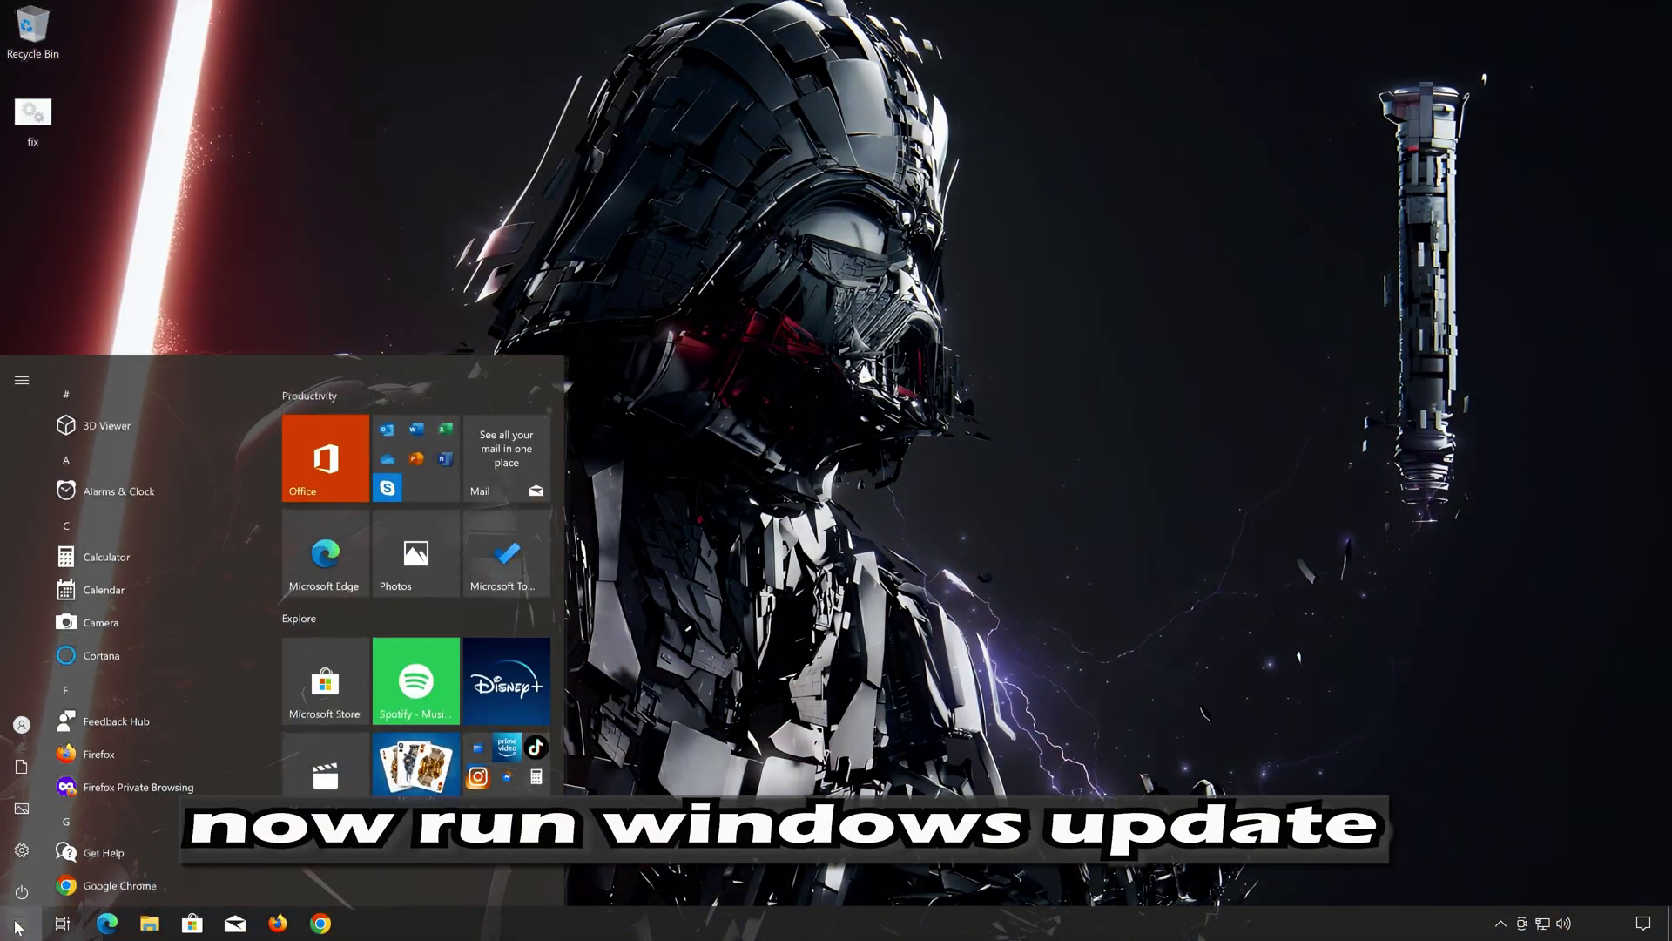
{"action": "left_click", "coordinate": [21, 842]}
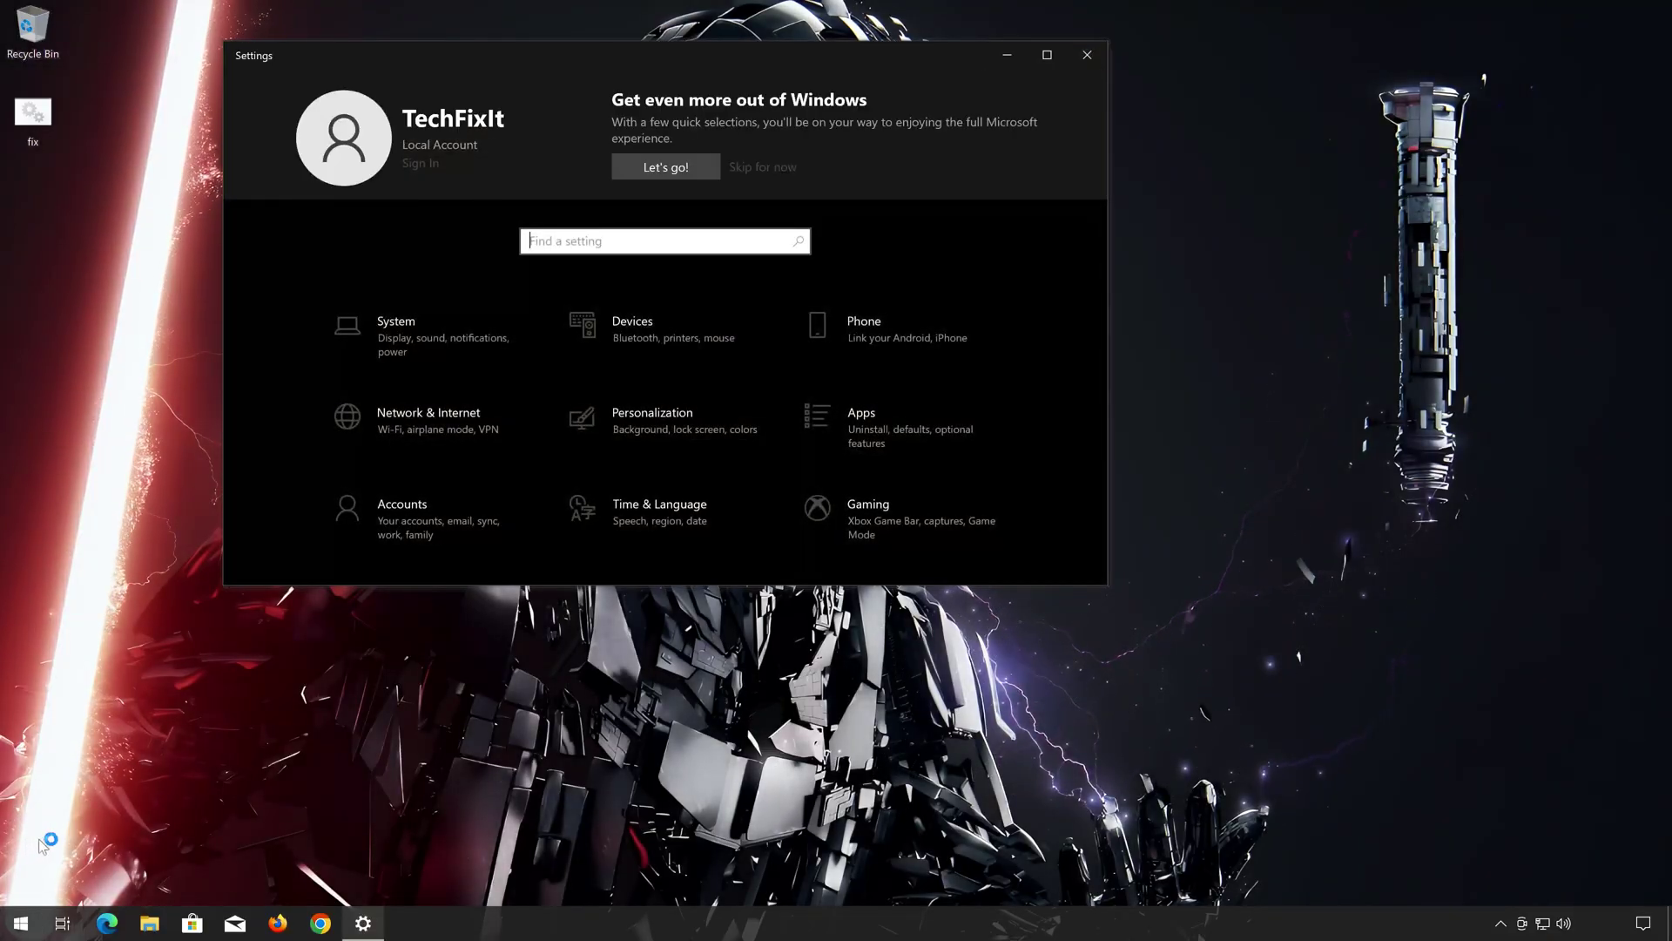
{"action": "scroll", "coordinate": [456, 521], "scroll_direction": "down", "scroll_amount": 2}
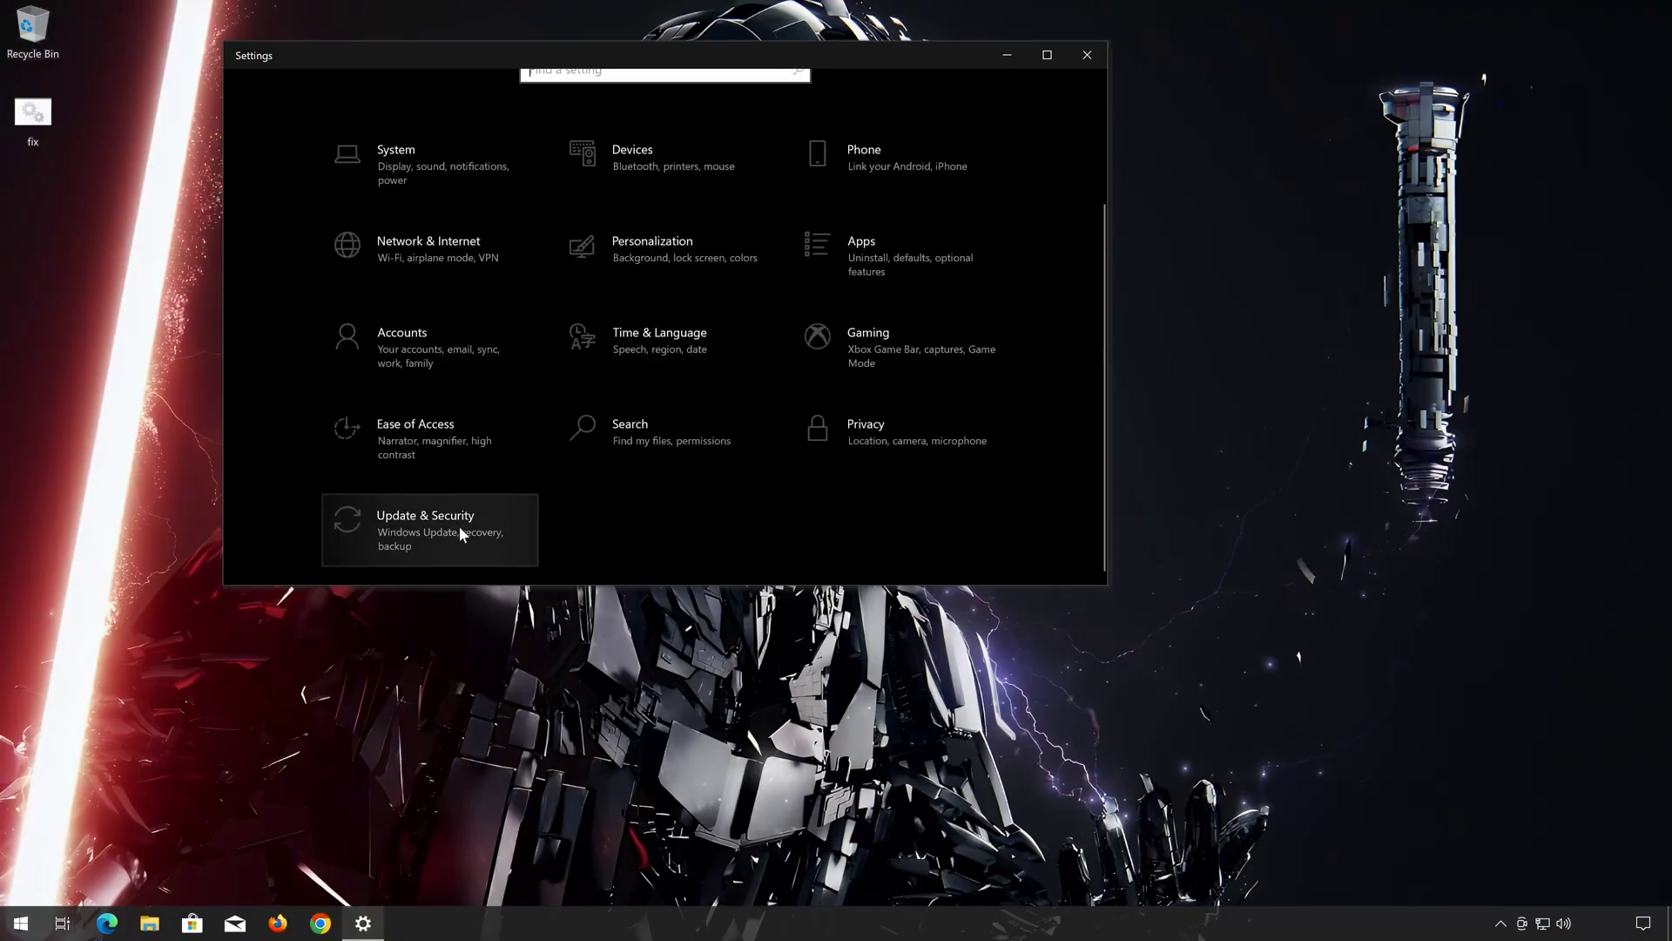
{"action": "left_click", "coordinate": [458, 525]}
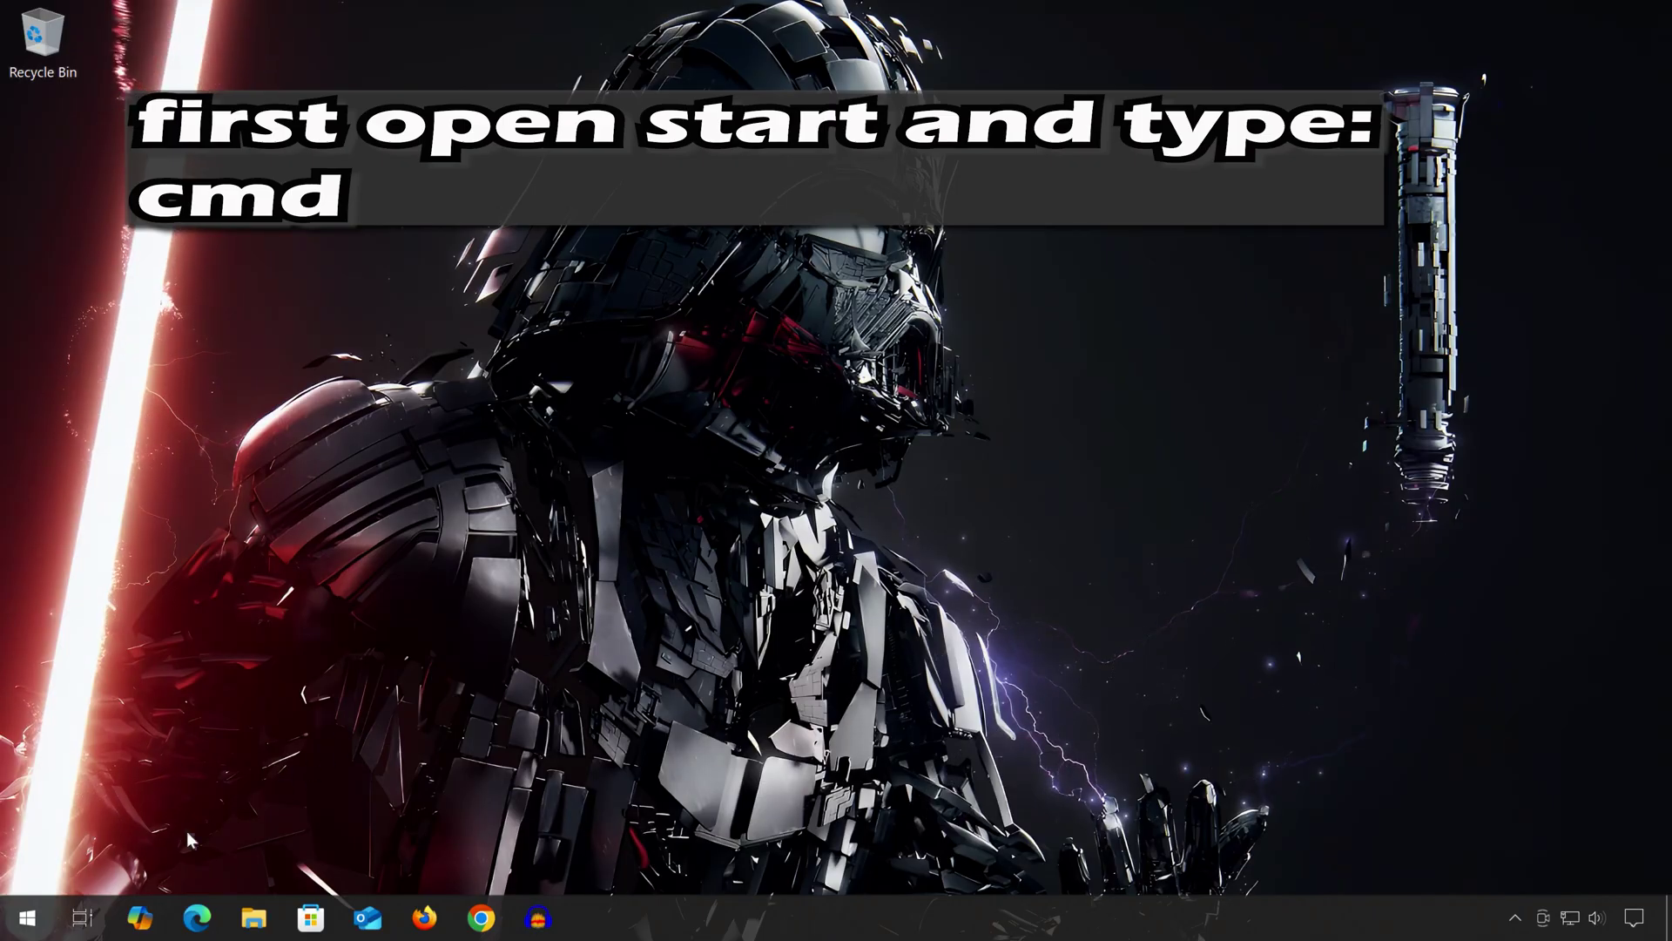
Find Command Prompt with the search term cmd, run it as administrator and allow it to make changes to the device
{"action": "left_click", "coordinate": [24, 918]}
{"action": "type", "text": "cmd"}
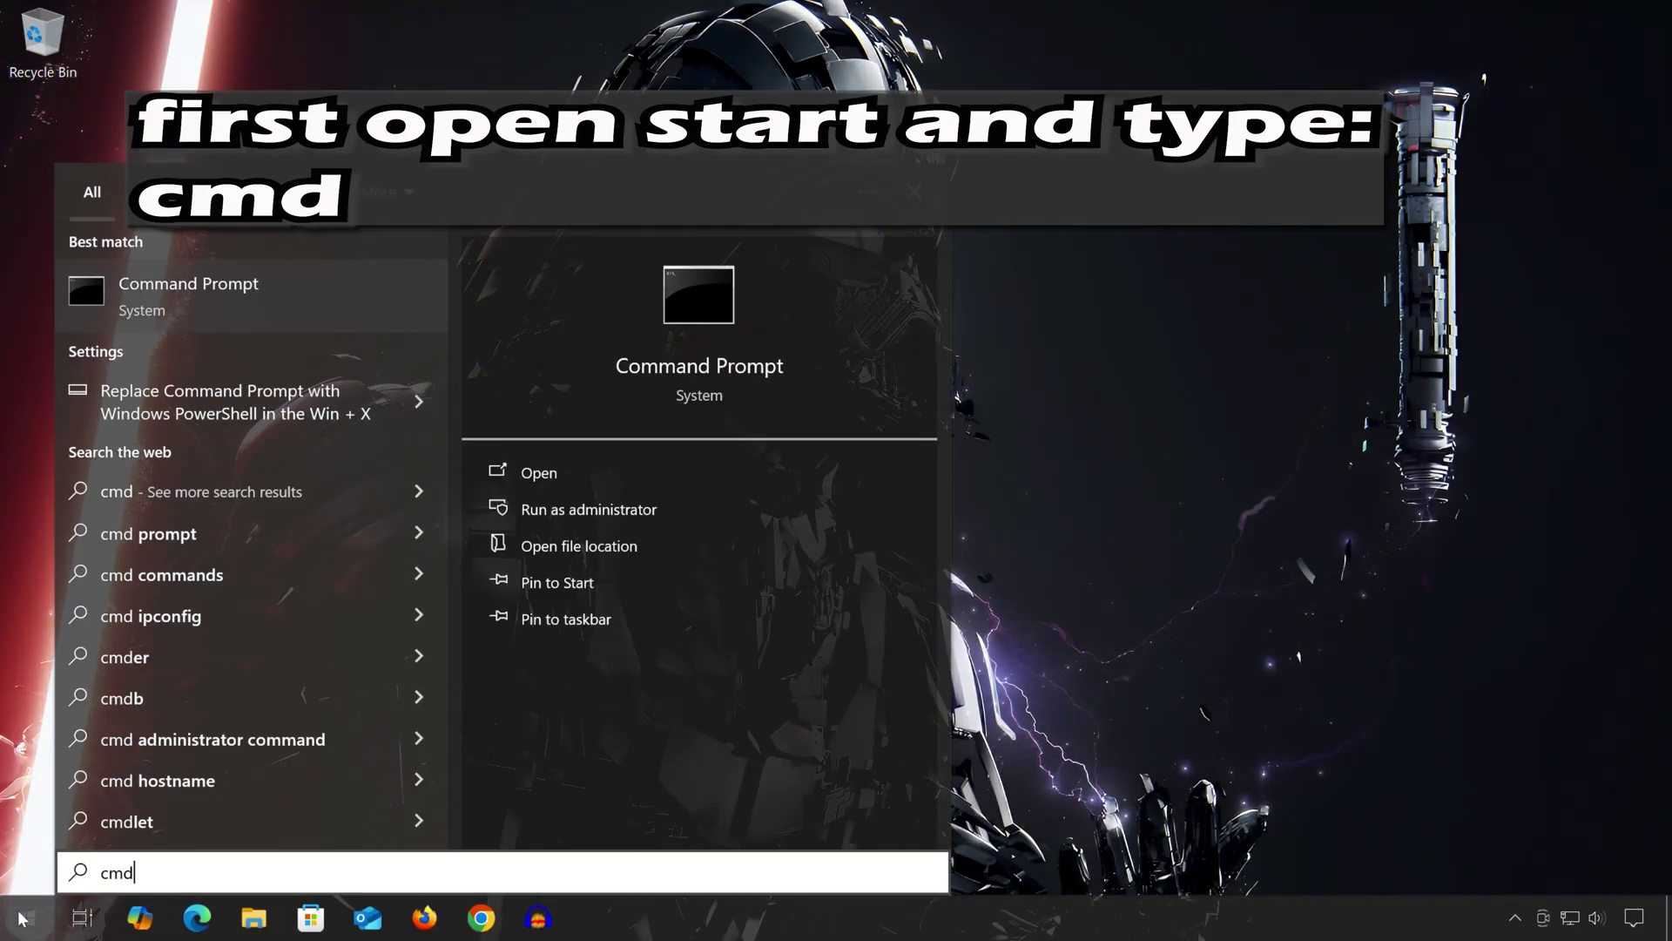
{"action": "right_click", "coordinate": [180, 273]}
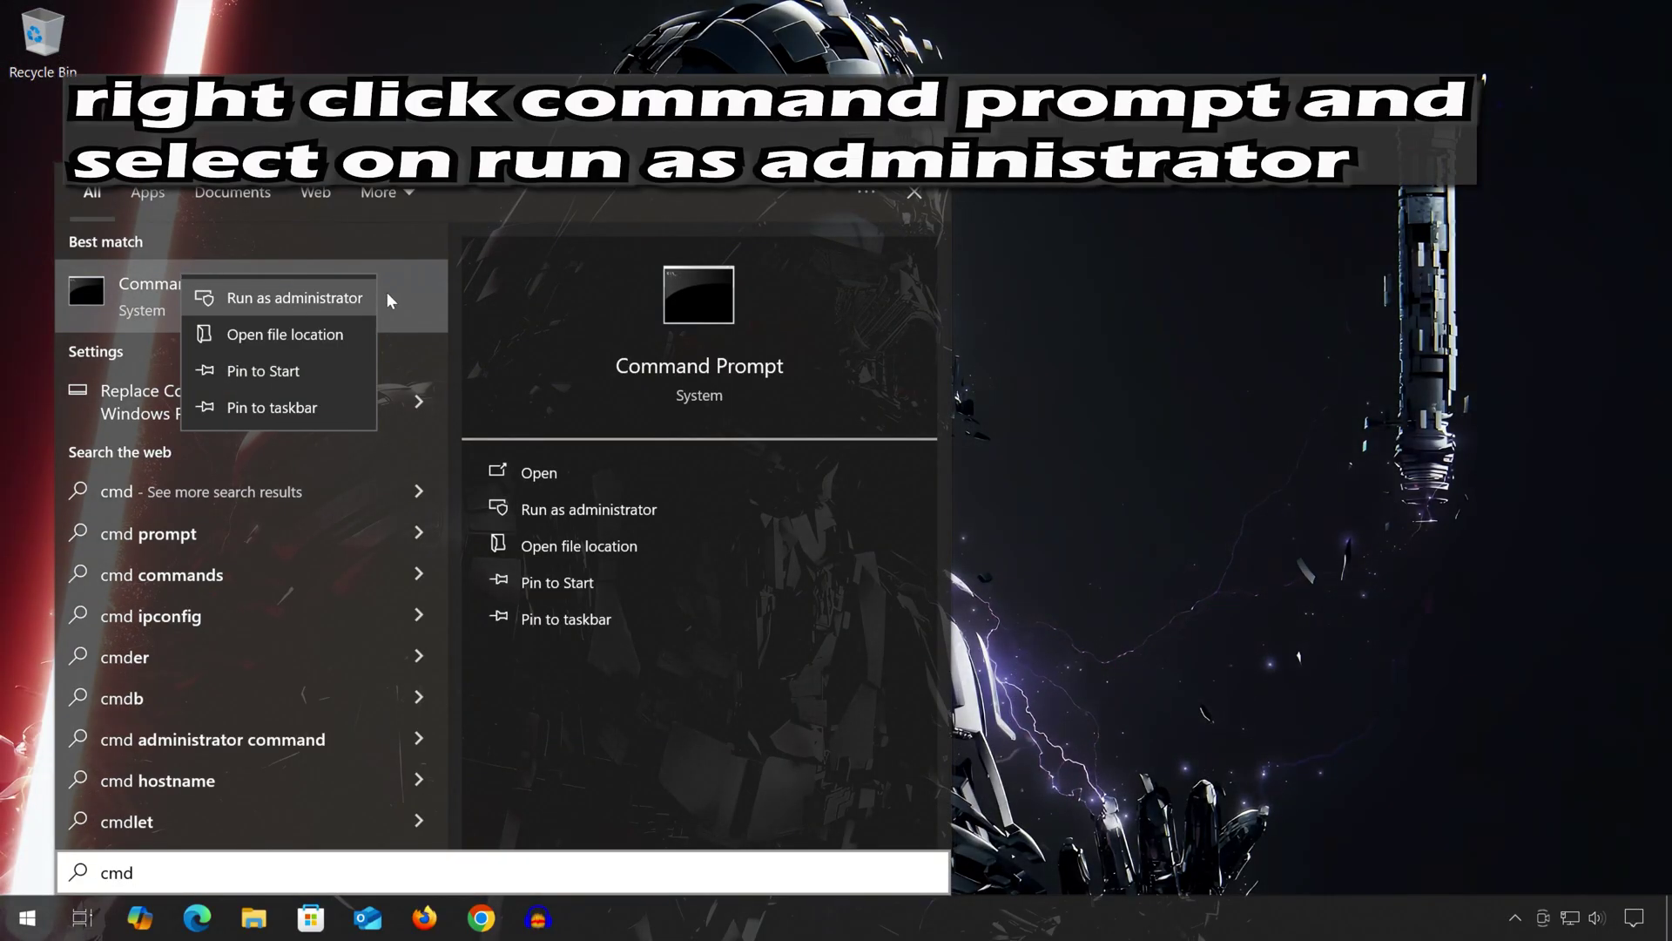
{"action": "left_click", "coordinate": [305, 298]}
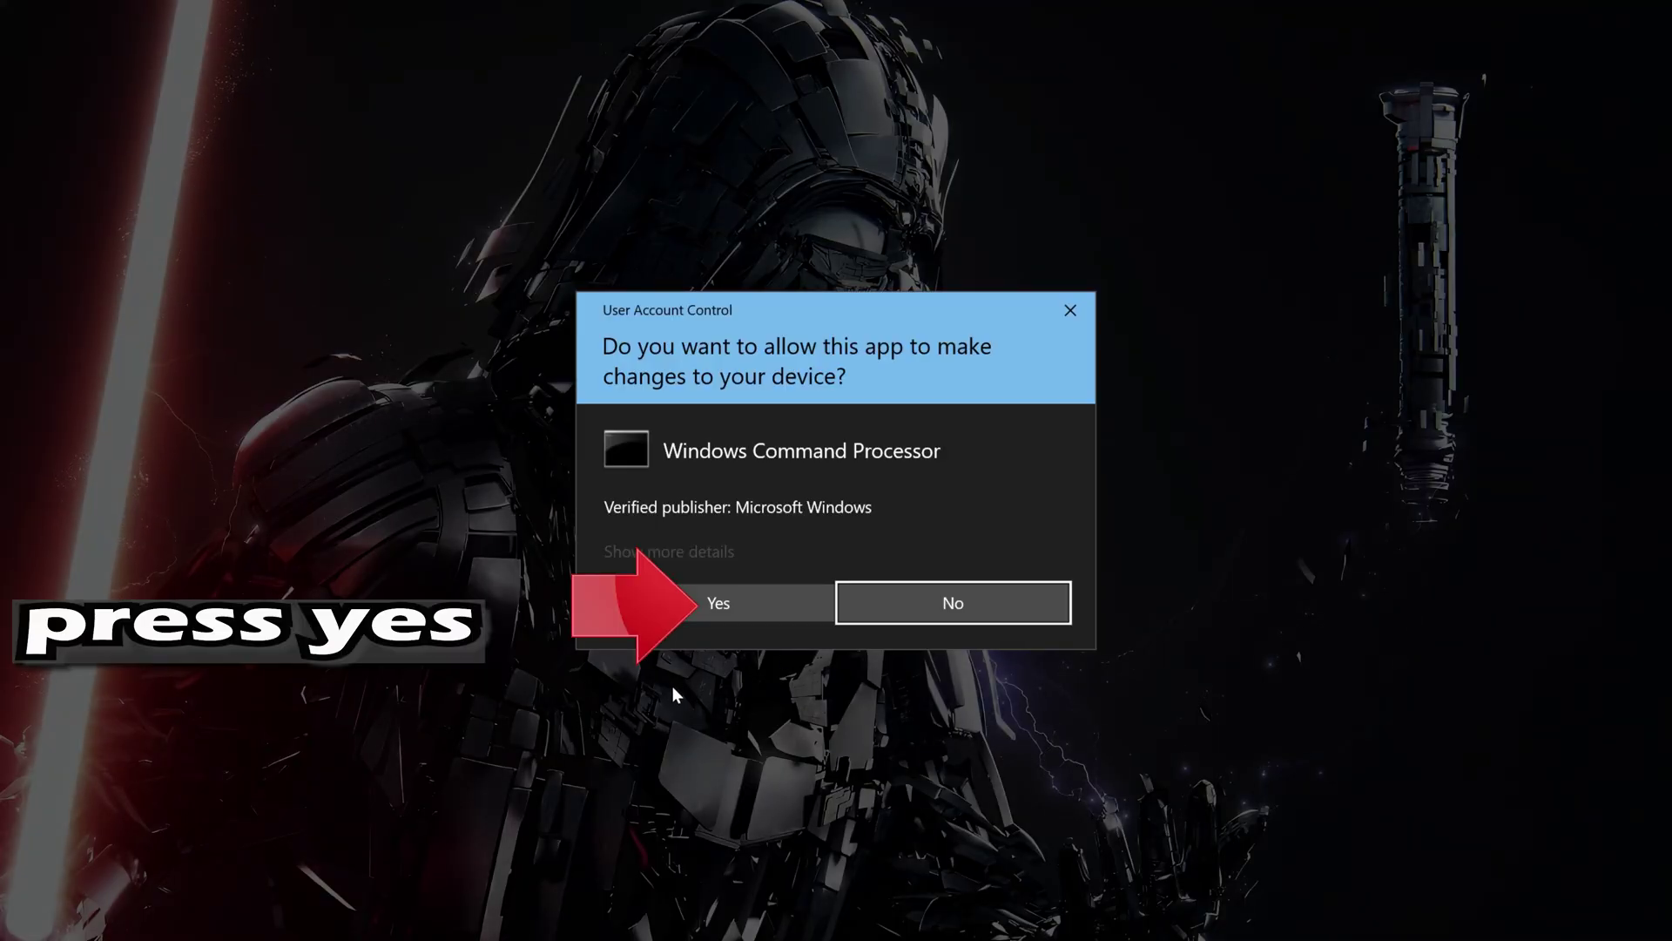
{"action": "left_click", "coordinate": [739, 610]}
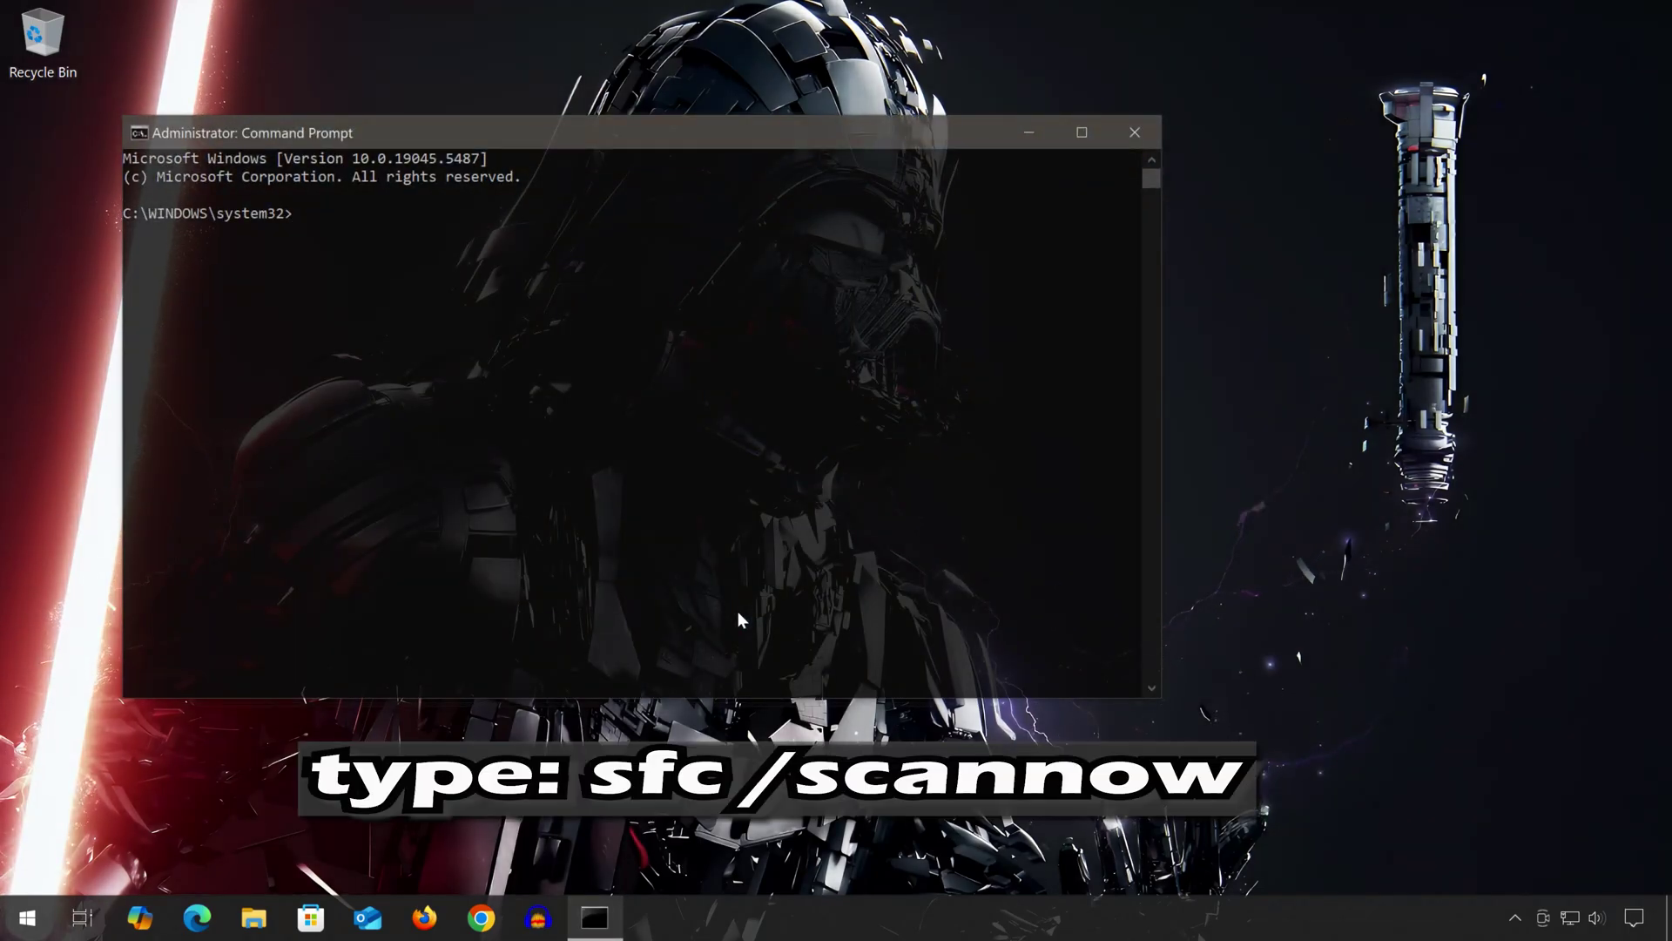
Start a system file scan by running sfc /scannow in the administrator Command Prompt
{"action": "type", "text": "sfc"}
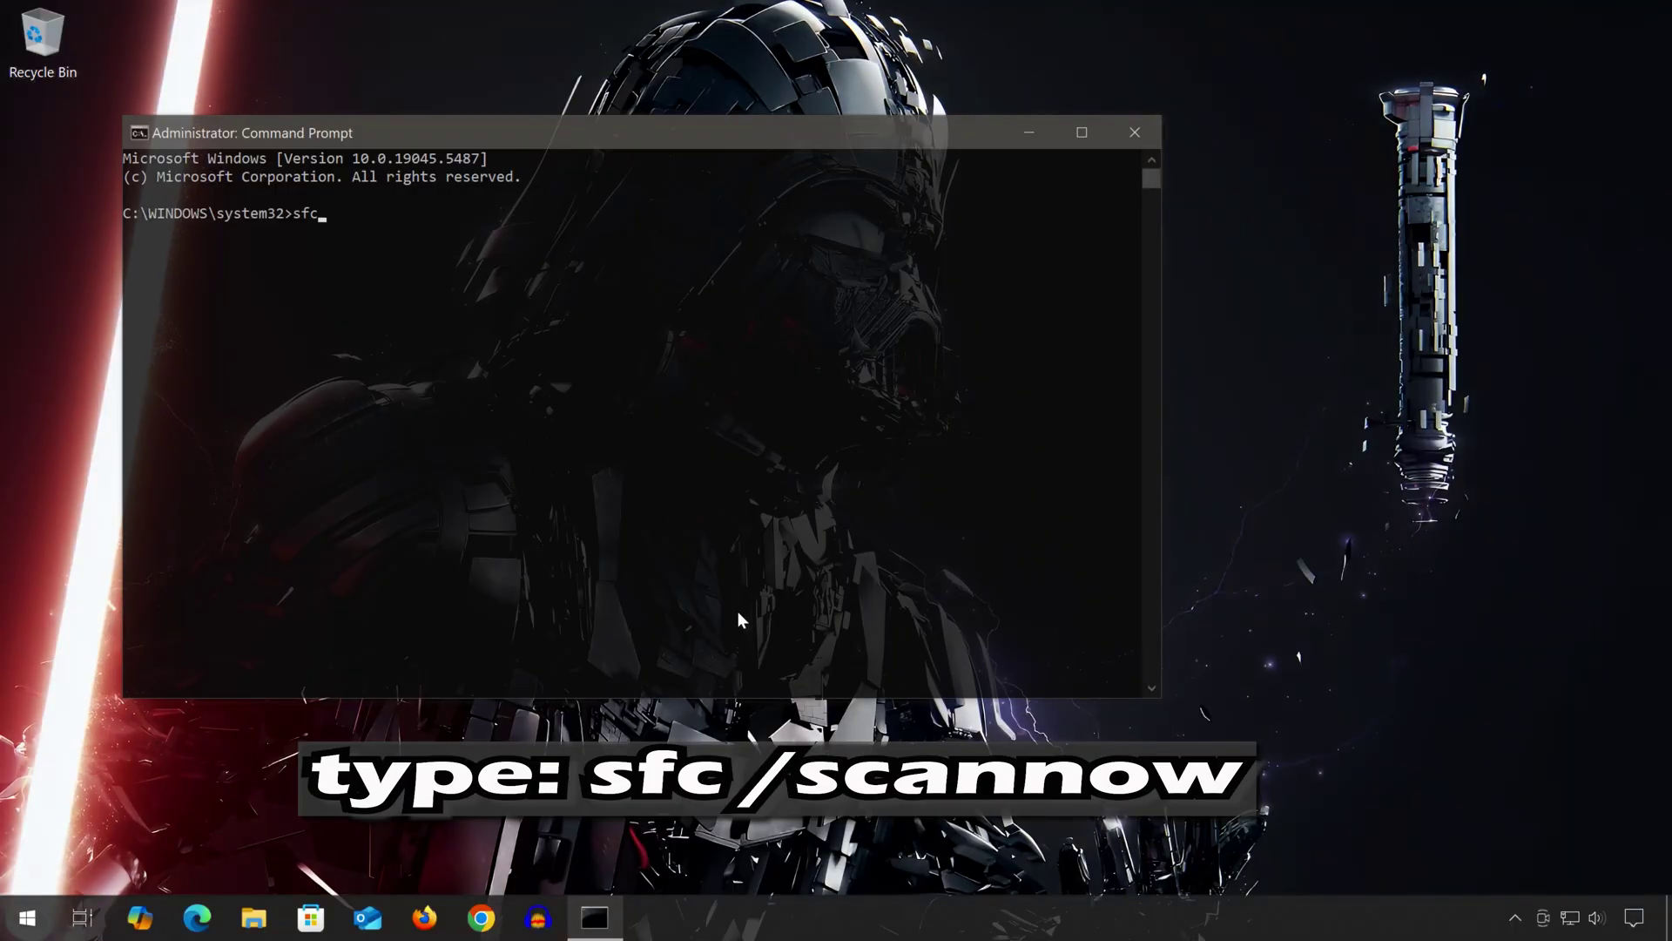
{"action": "type", "text": " /scannow"}
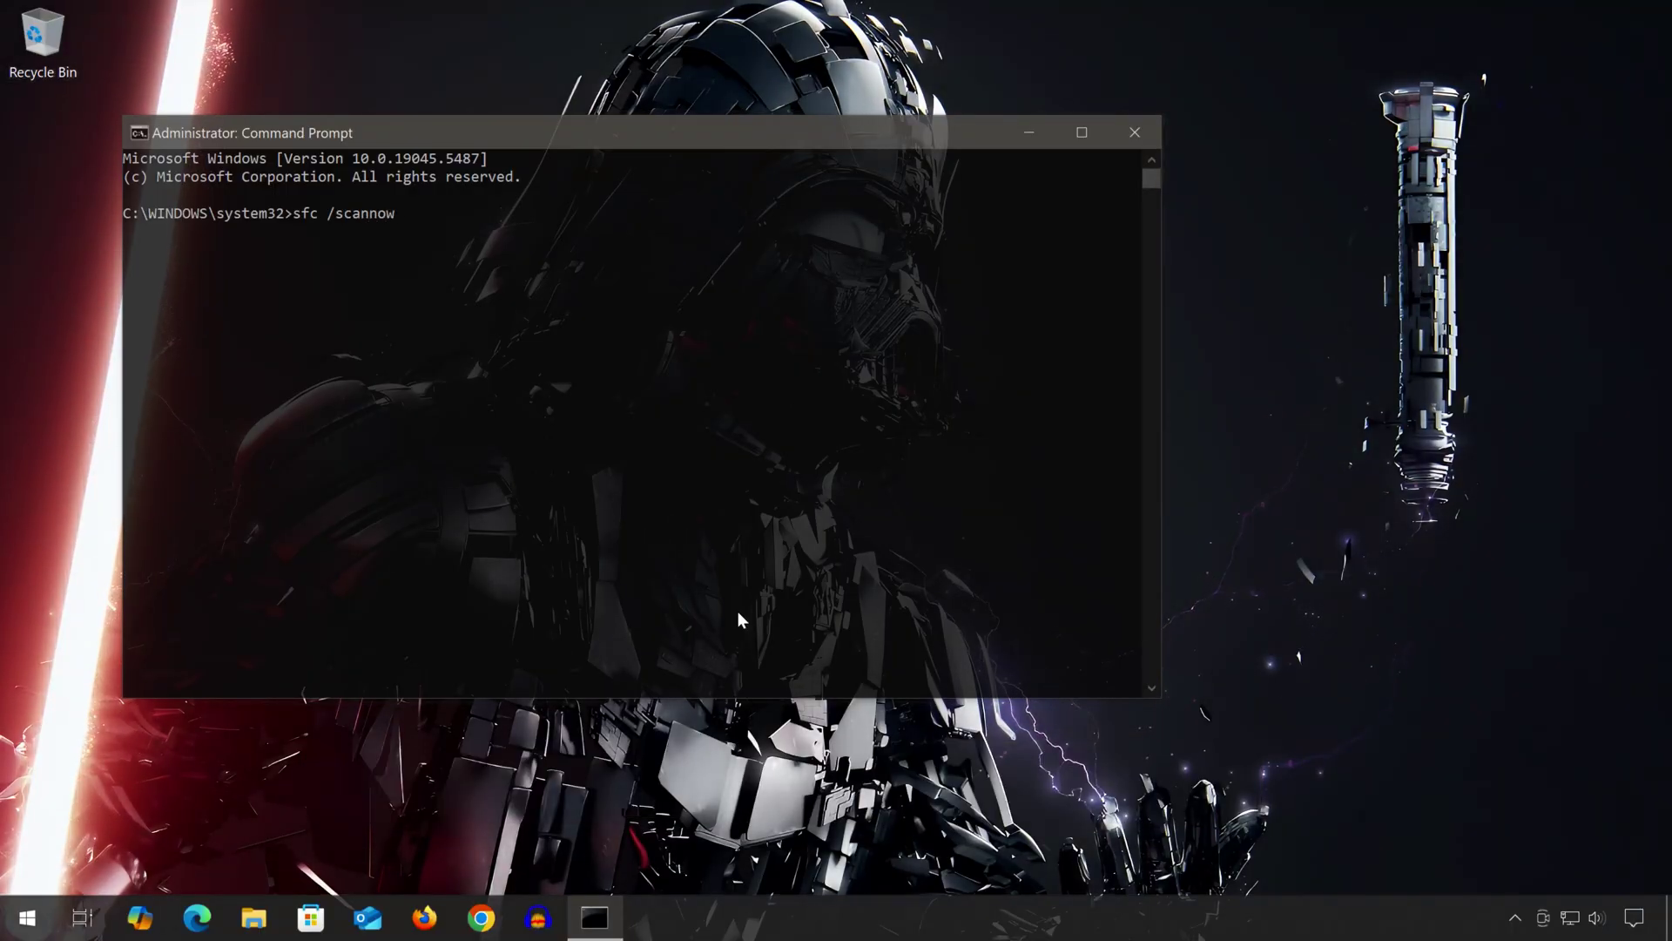
{"action": "key", "text": "Return"}
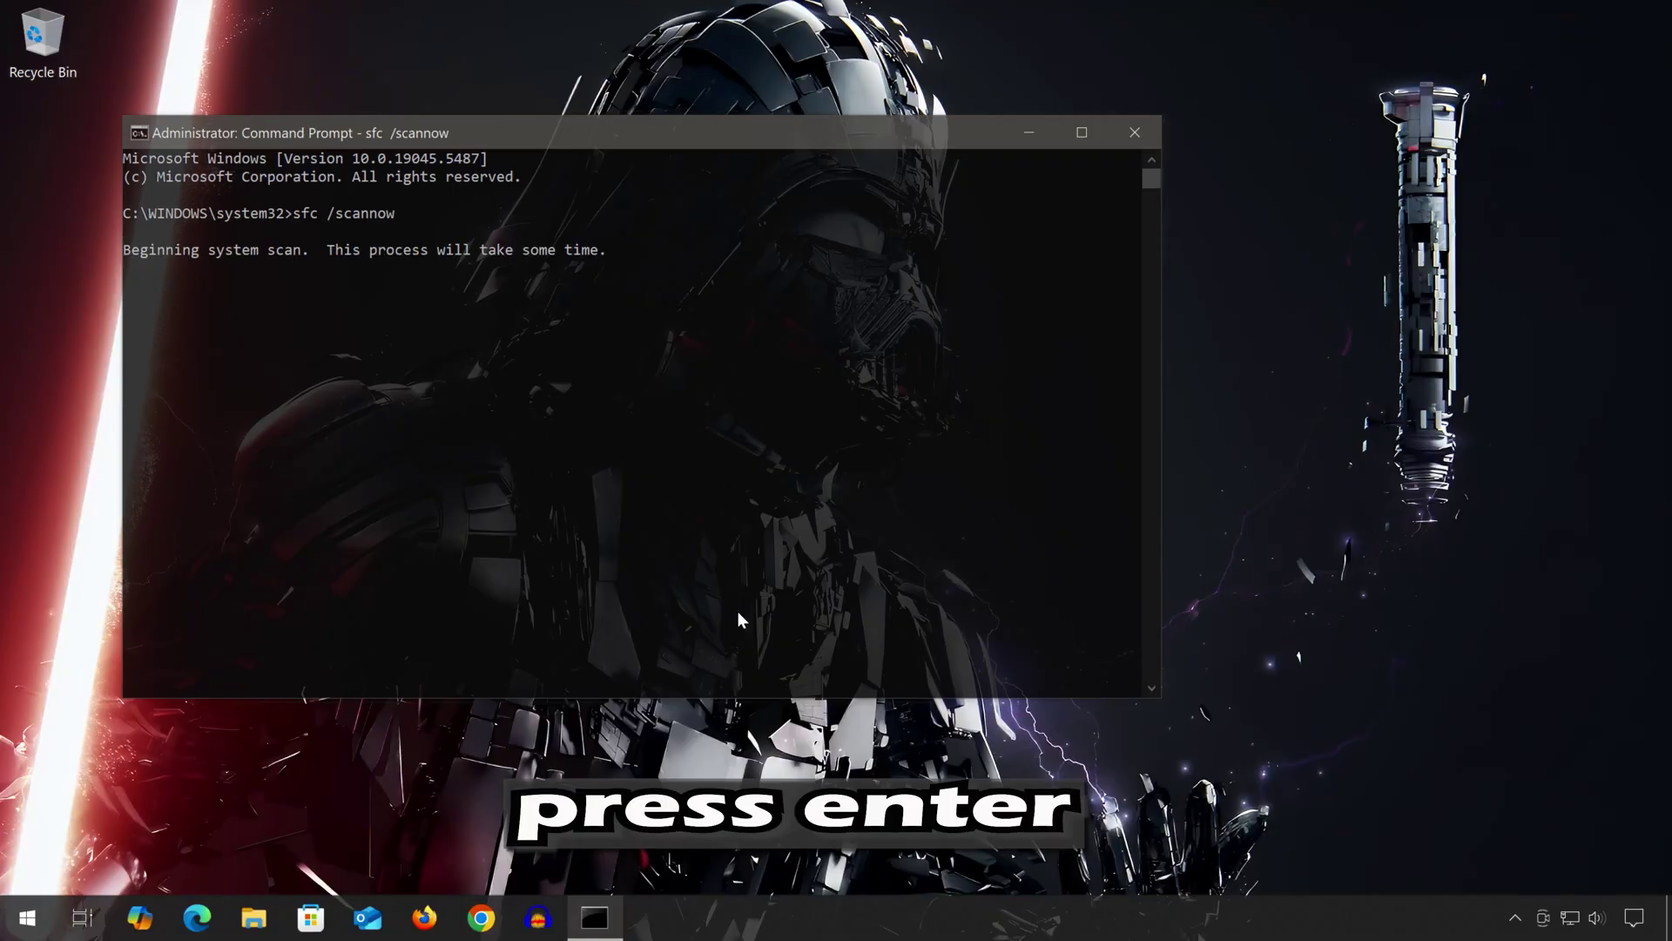